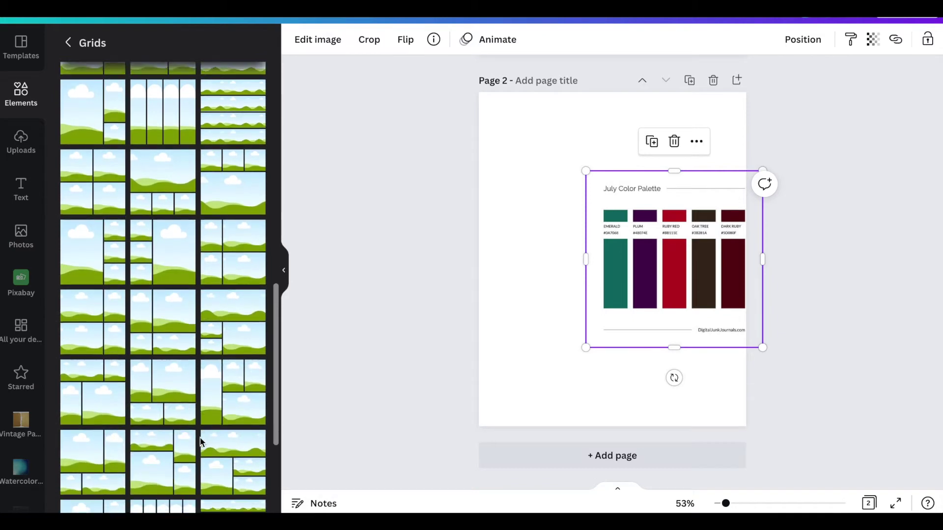
- Add the four-cell grid with one large upper cell and two unequal lower cells to page 2
scroll(200, 440, "down", 2)
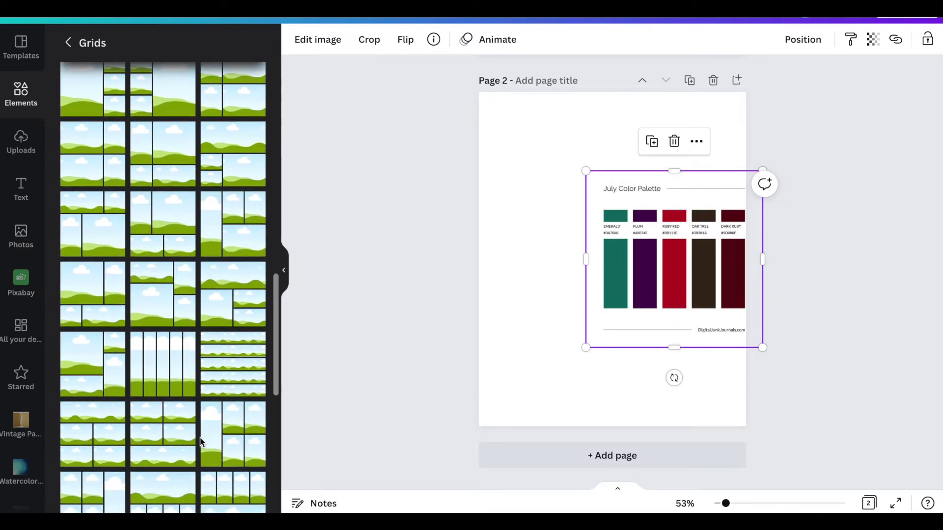
scroll(200, 441, "down", 1)
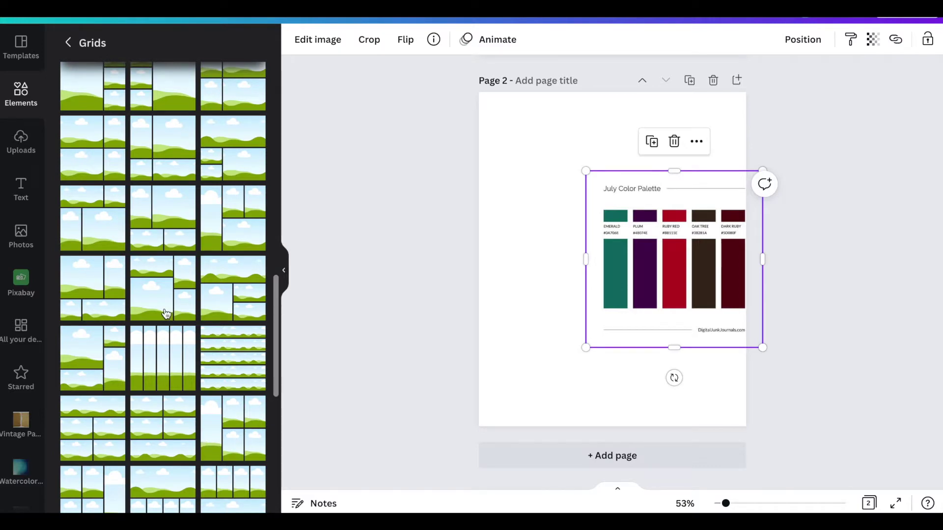
left_click(101, 303)
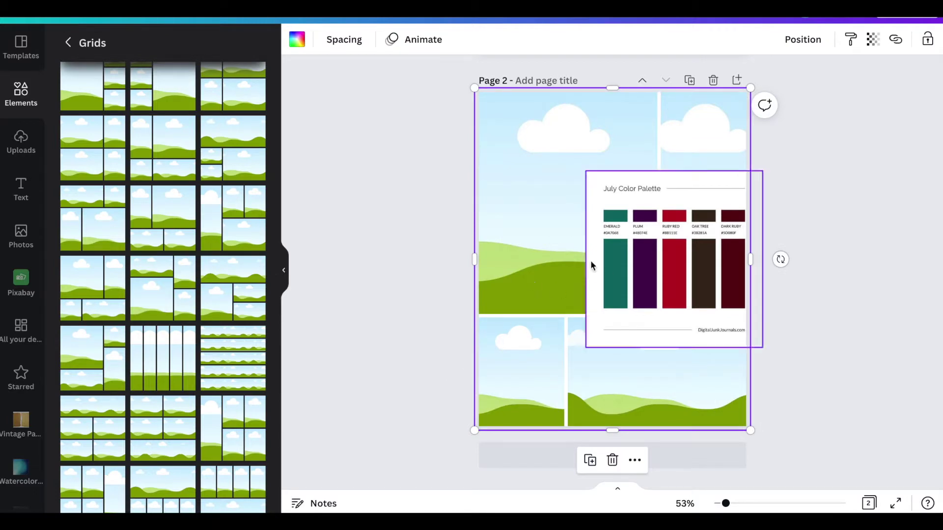
- Fill the whole grid with the ruby red sampled from the July Color Palette image
left_click(296, 38)
scroll(112, 240, "down", 3)
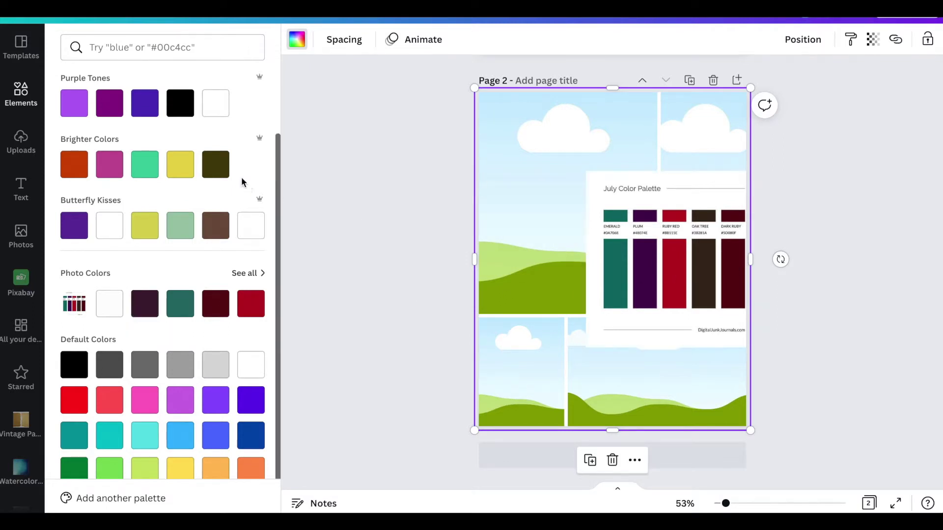
scroll(162, 173, "up", 2)
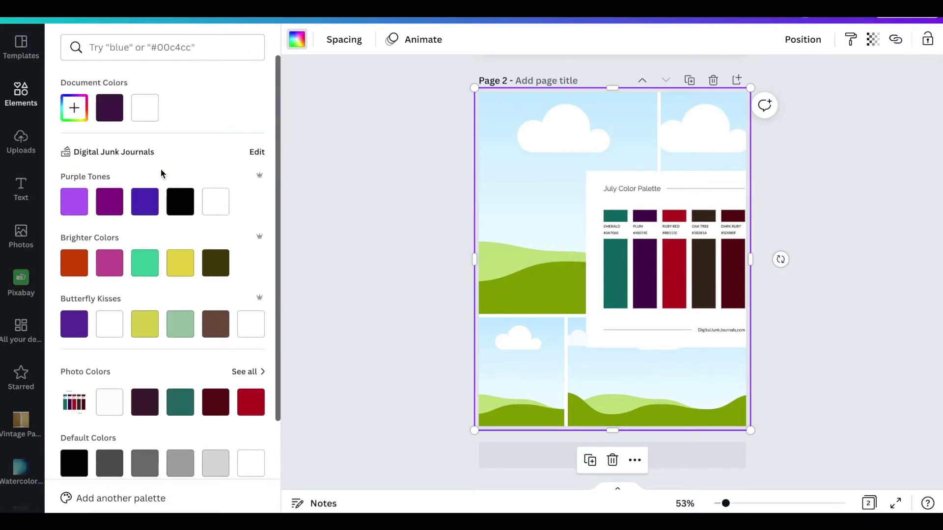
left_click(82, 104)
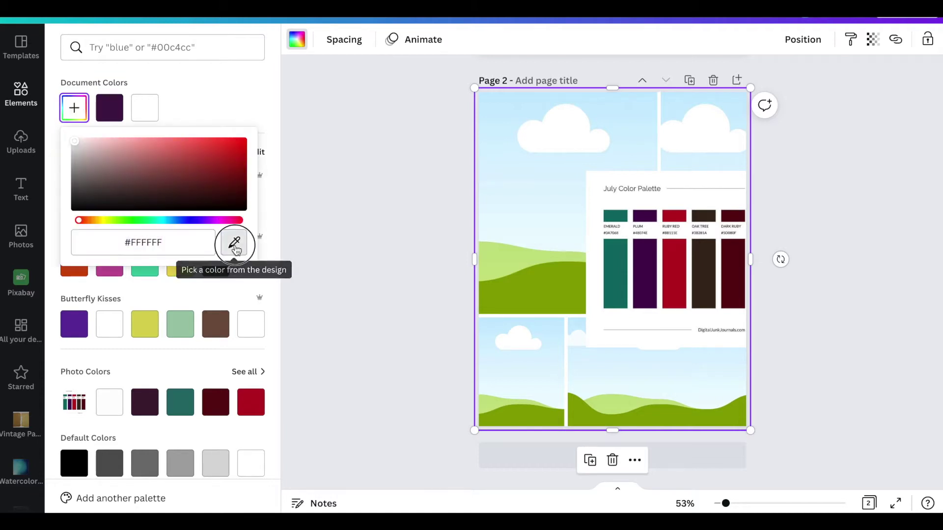
left_click(235, 245)
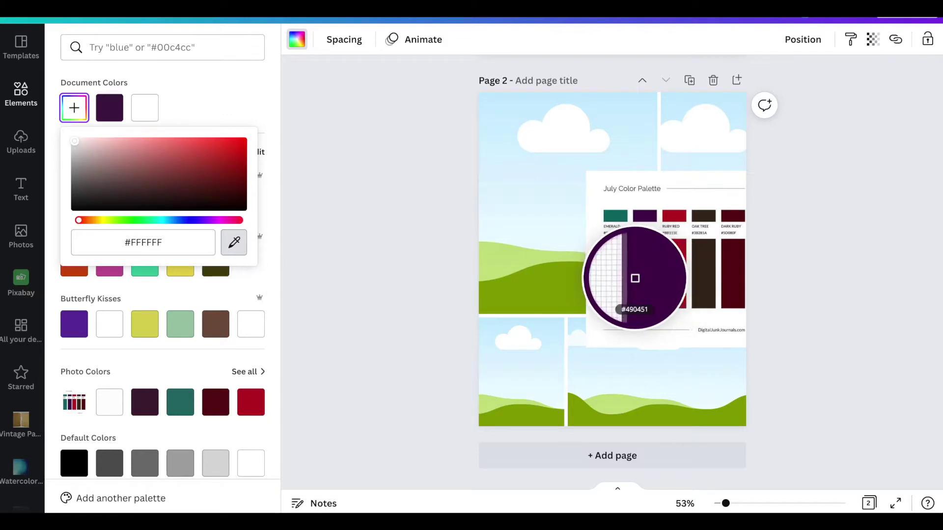
left_click(678, 276)
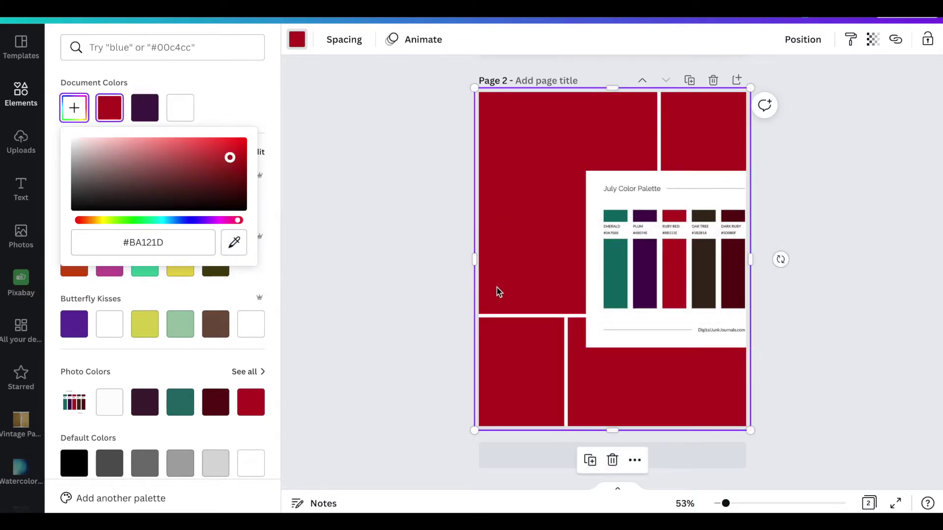
key("Escape")
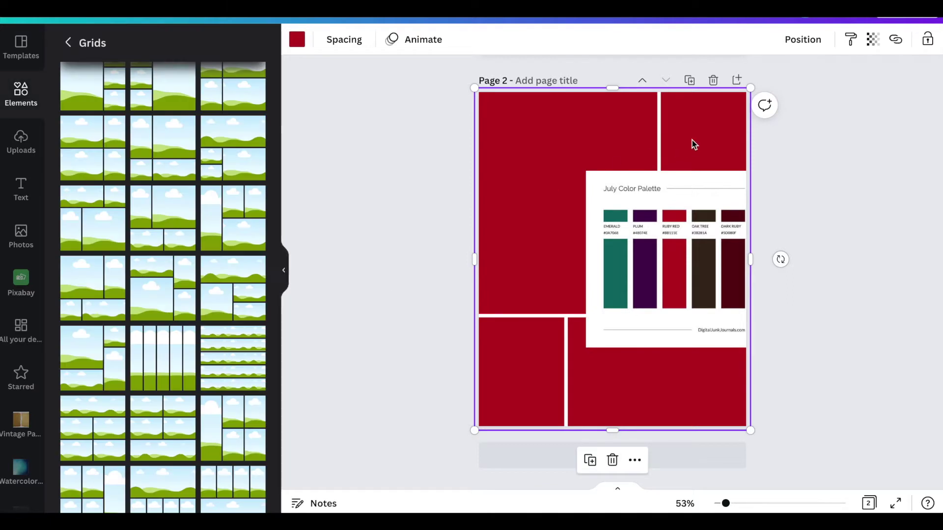
- Recolor the grid's upper-right cell with the plum sampled from the palette image
left_click(691, 140)
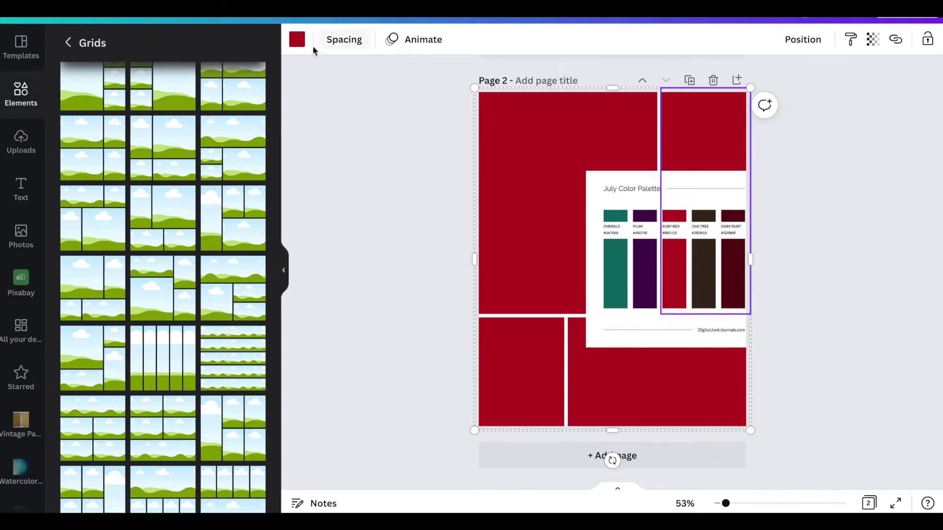
left_click(297, 40)
left_click(74, 108)
left_click(233, 243)
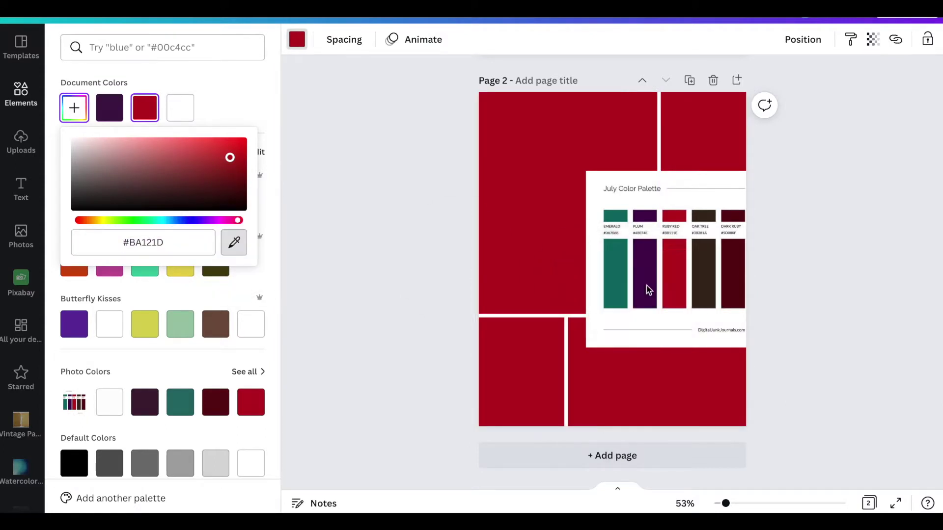
left_click(647, 285)
- Recolor the grid's lower-left cell with the dark ruby sampled from the palette image
left_click(511, 379)
left_click(511, 379)
left_click(297, 39)
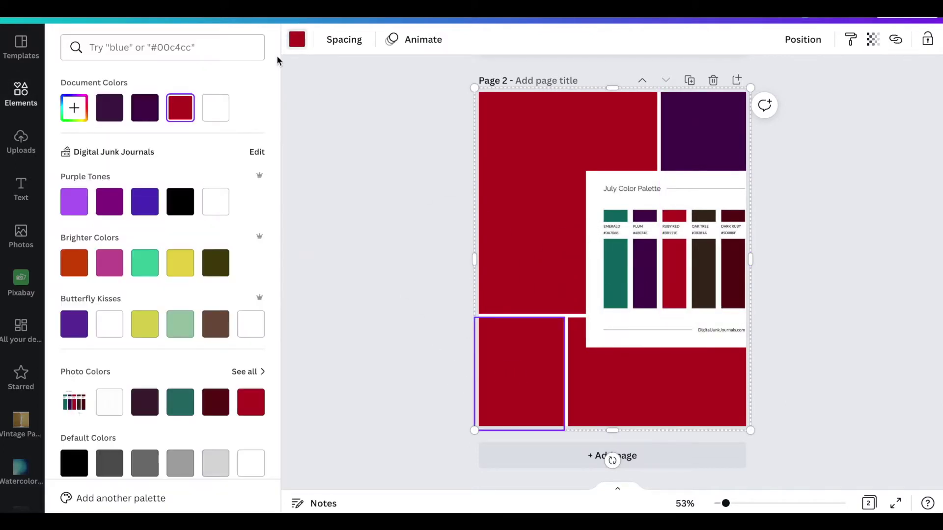
left_click(74, 107)
left_click(233, 243)
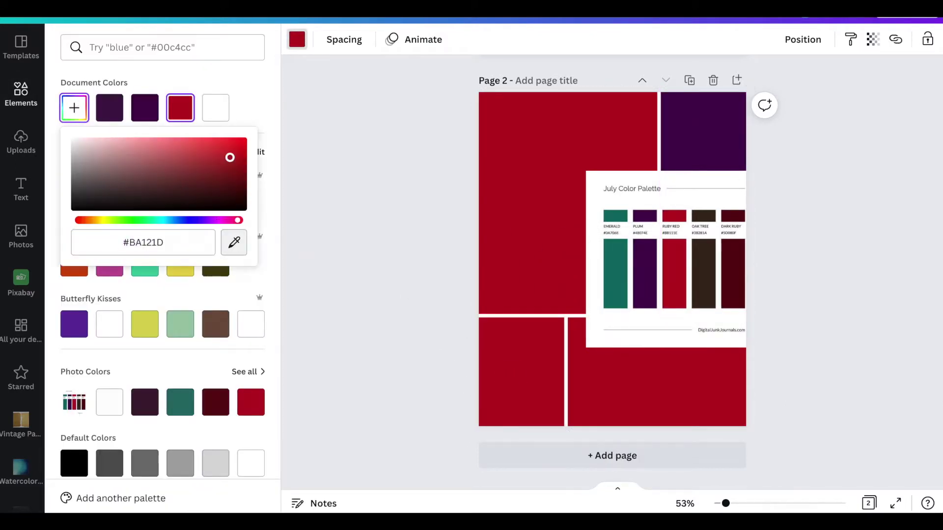
left_click(739, 289)
- Recolor the grid's lower-right cell with the emerald sampled from the palette image
left_click(624, 390)
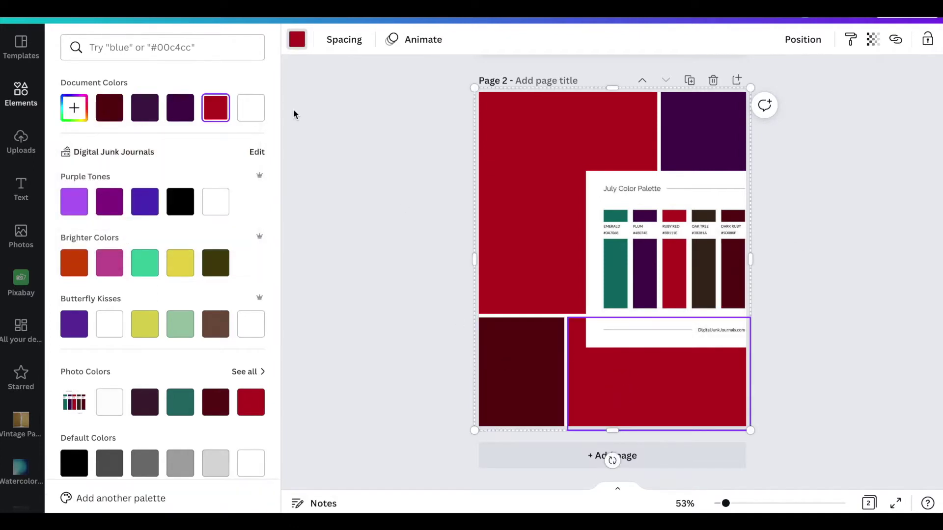
left_click(74, 108)
left_click(234, 243)
left_click(609, 277)
left_click(403, 309)
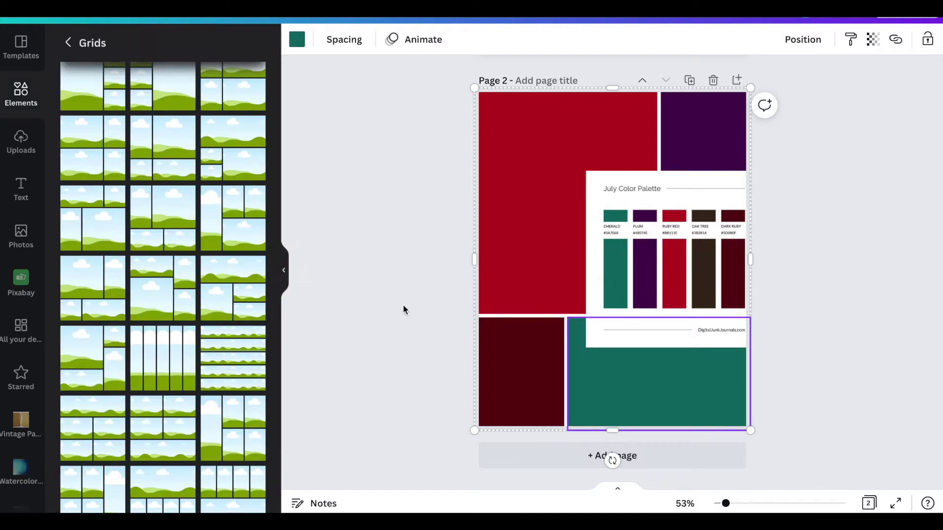
left_click(402, 309)
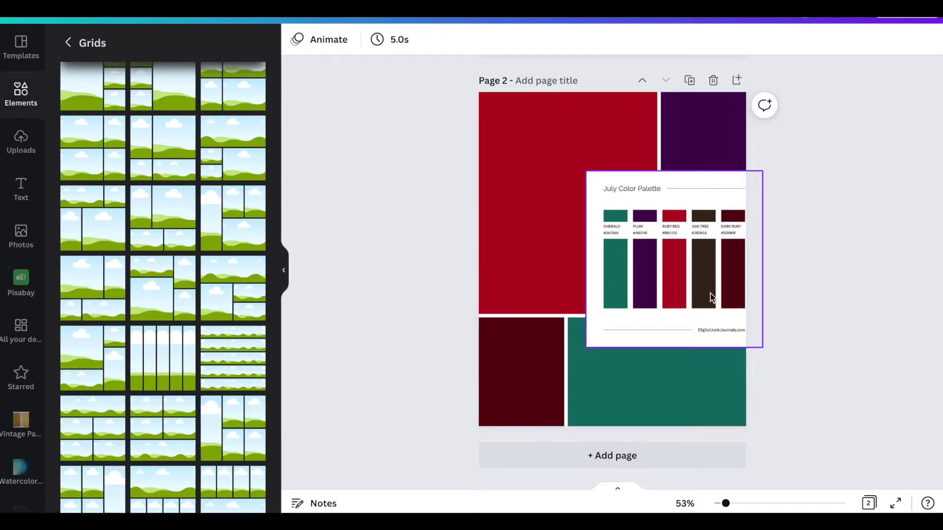
- Shift the palette image slightly down and lock the colored grid in place
left_click_drag(712, 297, 715, 316)
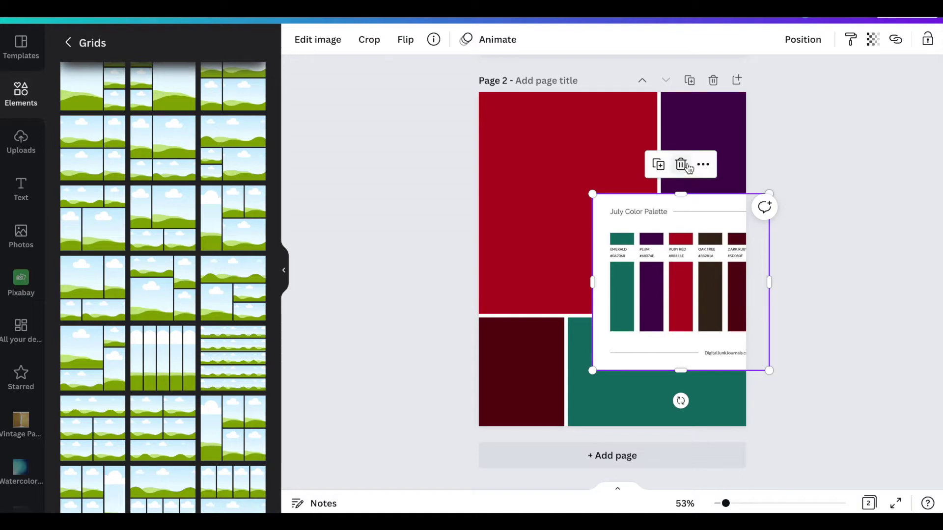
left_click(641, 125)
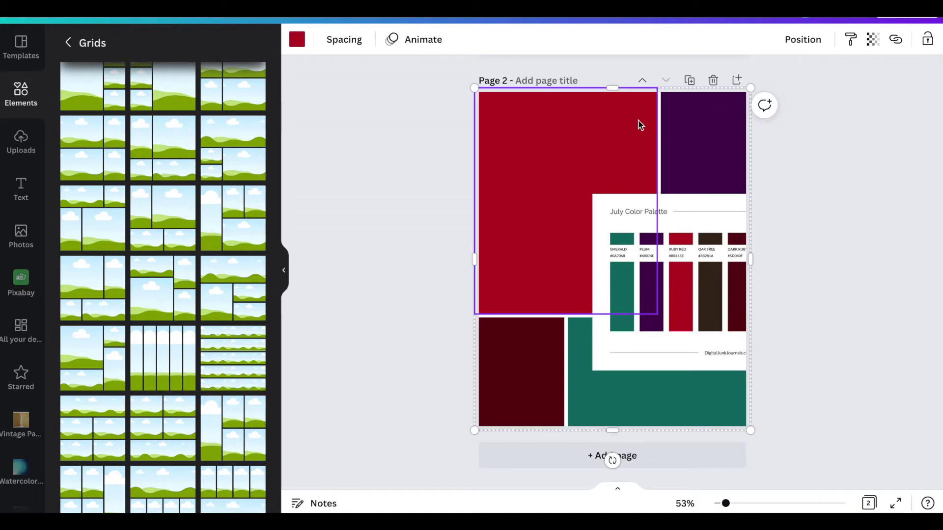
left_click(926, 41)
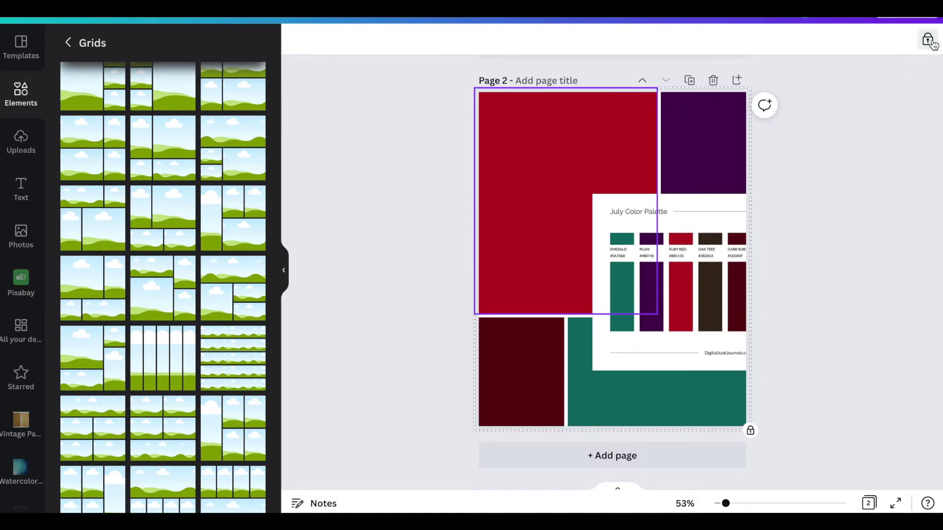
- Move the palette image up over the page's top edge and crop its lower part to leave only a strip of swatches
left_click(678, 301)
left_click_drag(677, 301, 657, 95)
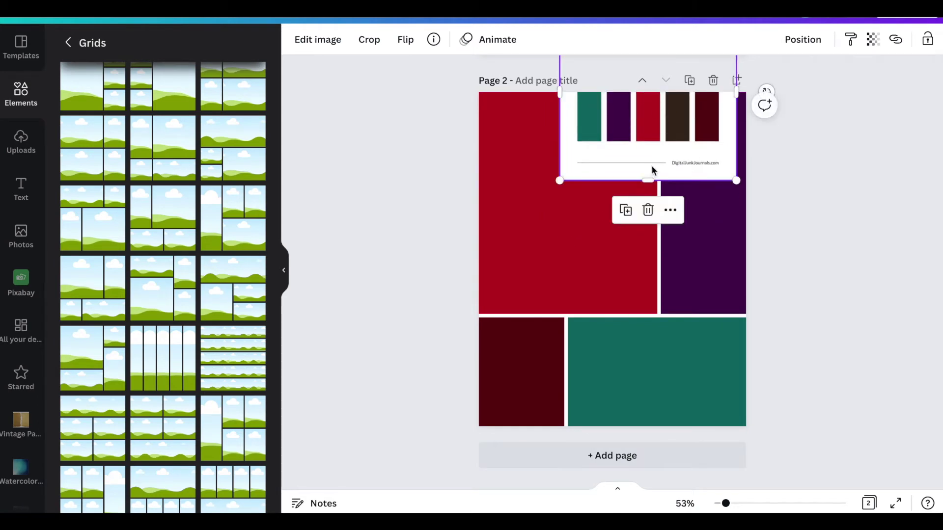
left_click_drag(650, 180, 649, 121)
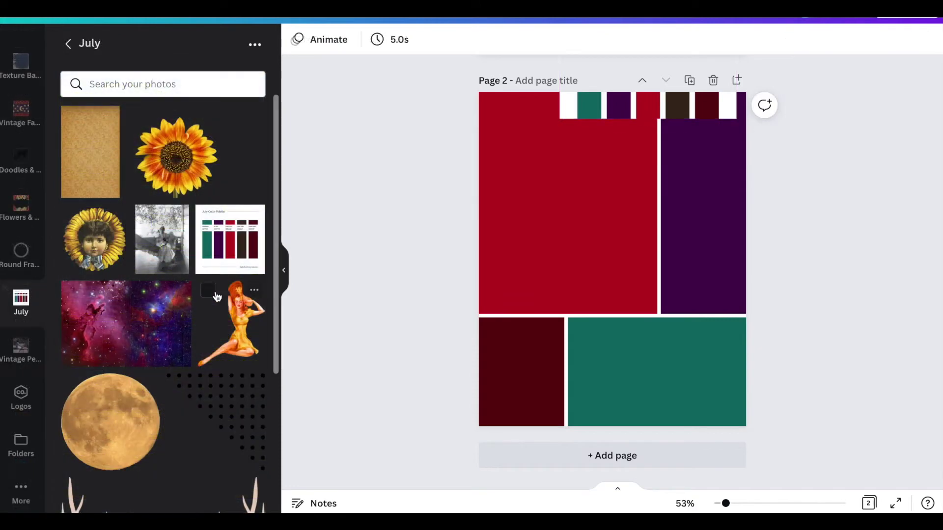
- Add the sunflower-face image from the July folder and position it horizontally centered, slightly below the page's middle
left_click(104, 254)
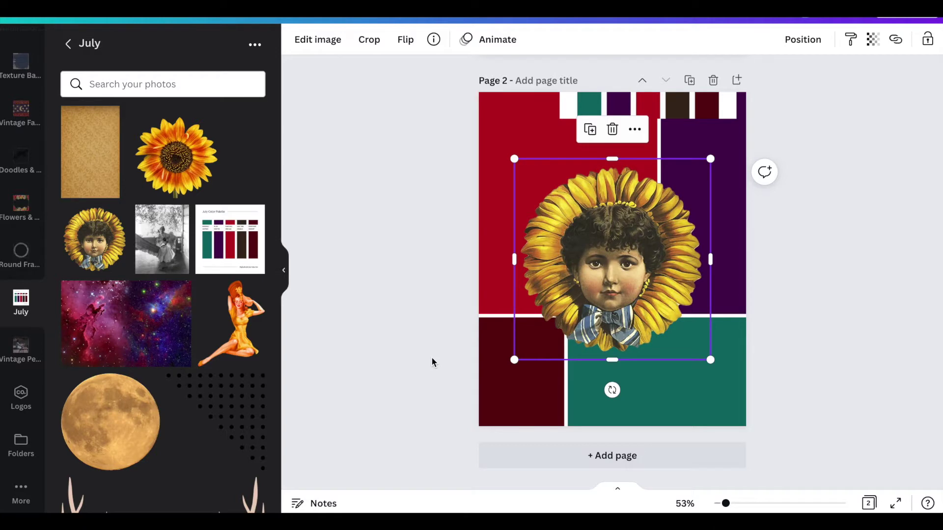
left_click_drag(606, 288, 609, 312)
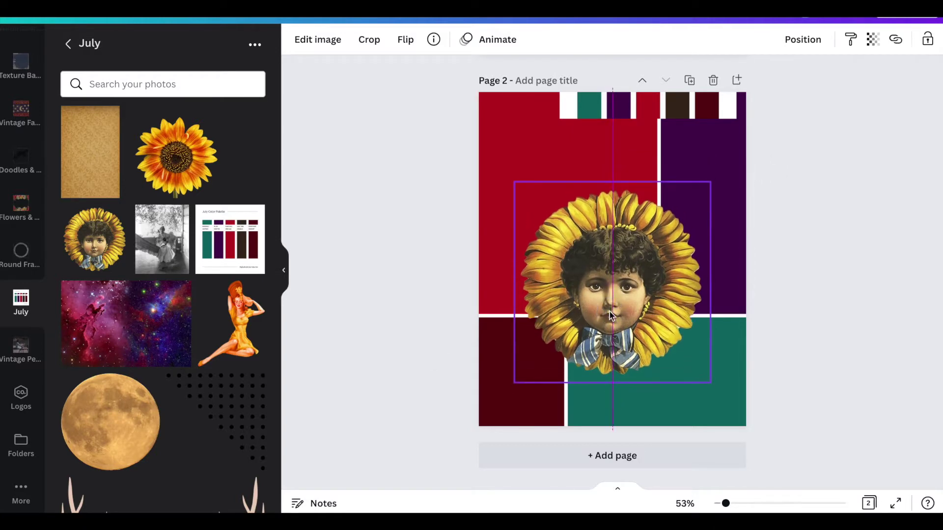
- Give the sunflower-face image the Split effect from the Trippy collection
left_click(316, 40)
scroll(152, 260, "down", 10)
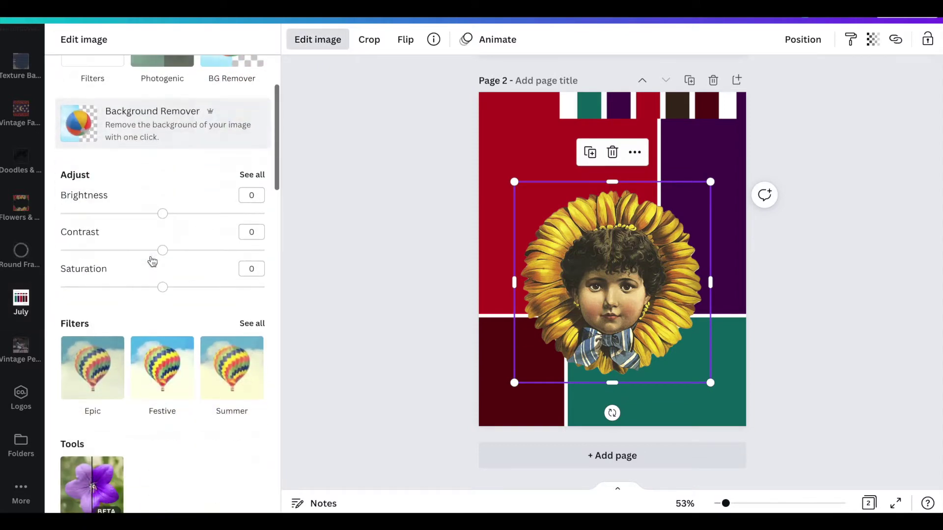
scroll(151, 261, "down", 3)
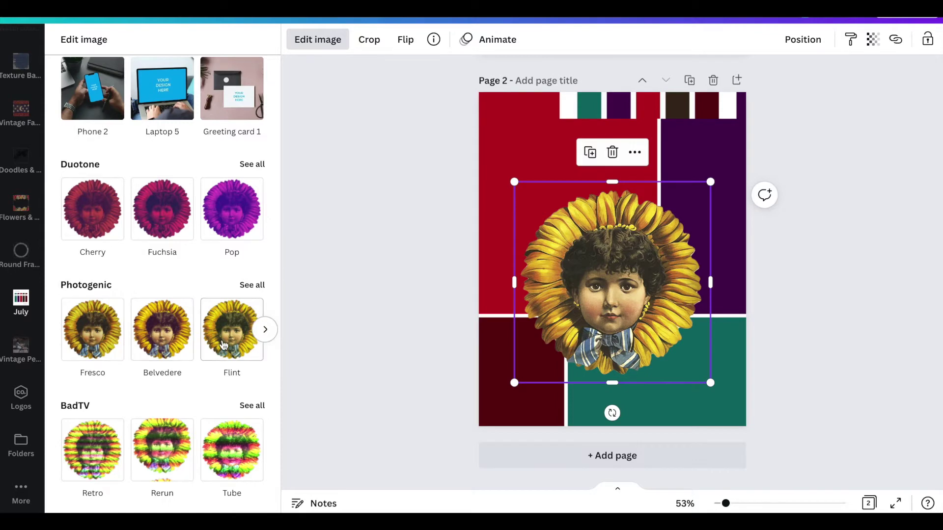
scroll(233, 349, "down", 3)
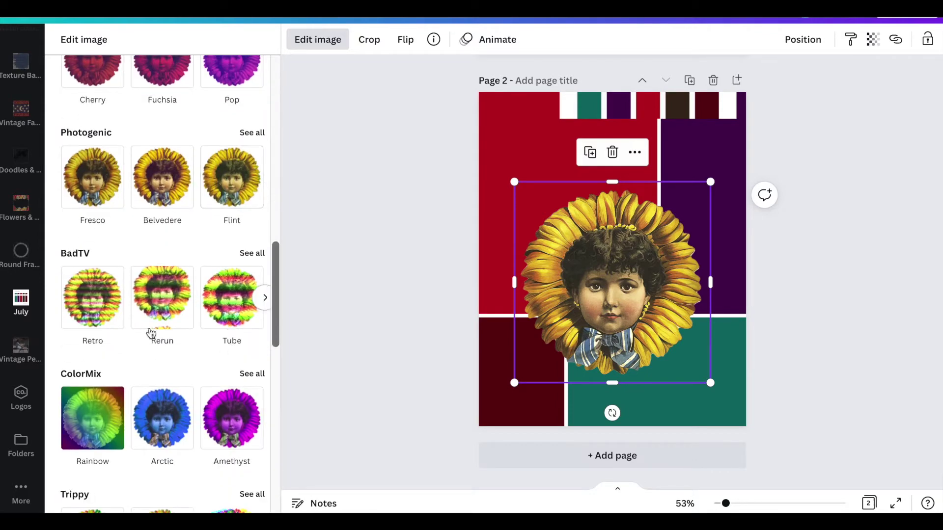
scroll(247, 333, "down", 2)
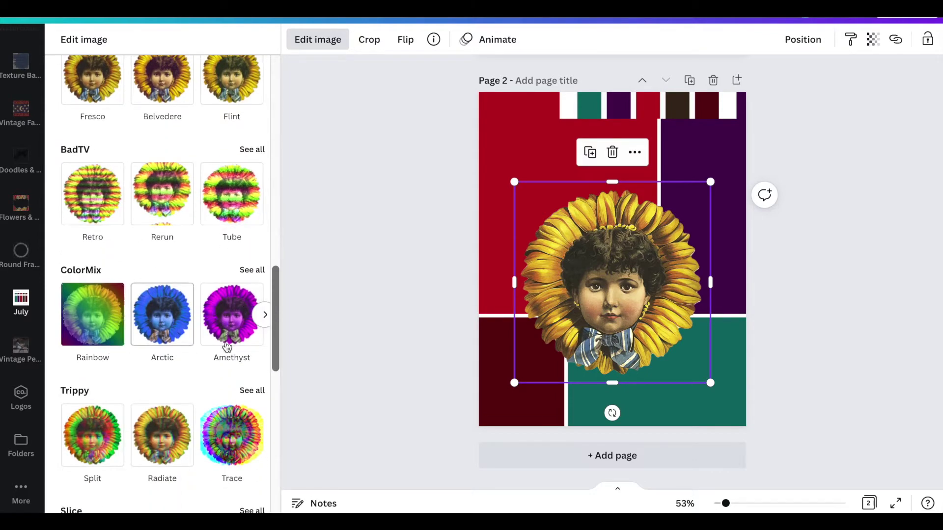
scroll(251, 346, "down", 2)
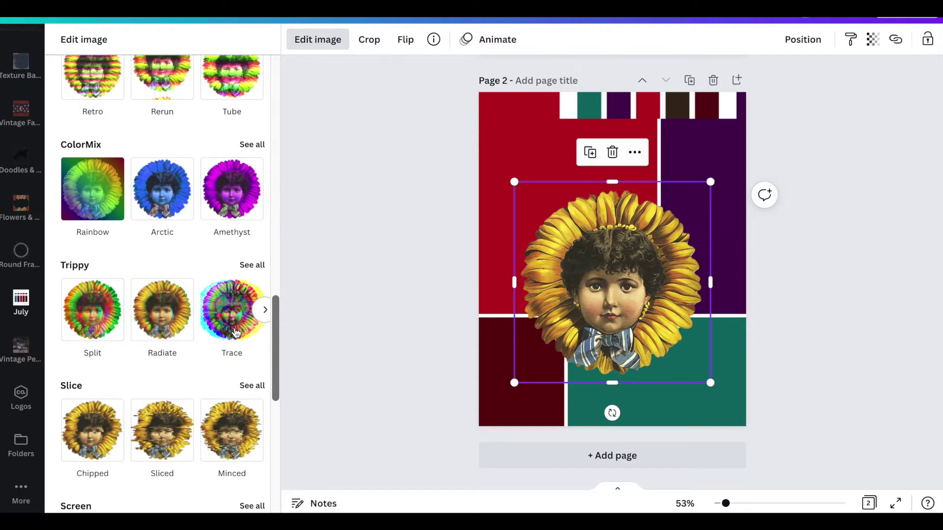
left_click(250, 266)
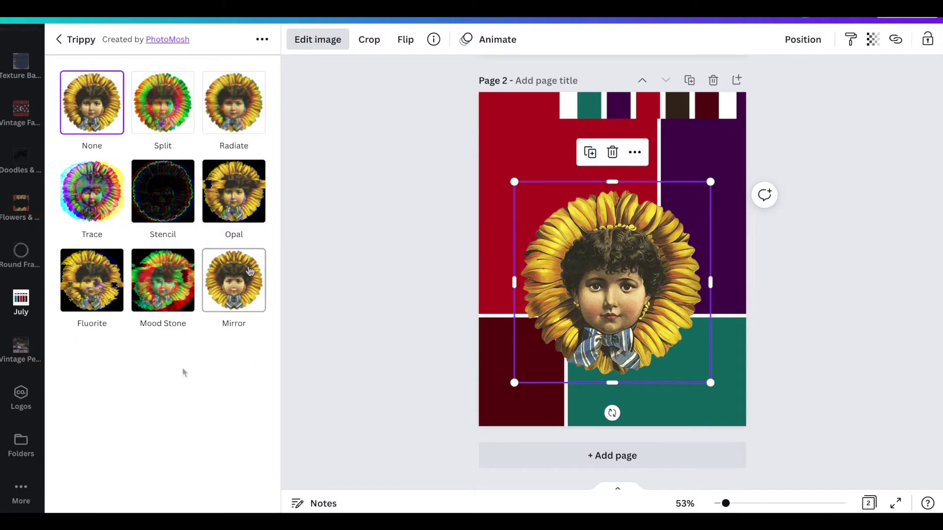
left_click(165, 117)
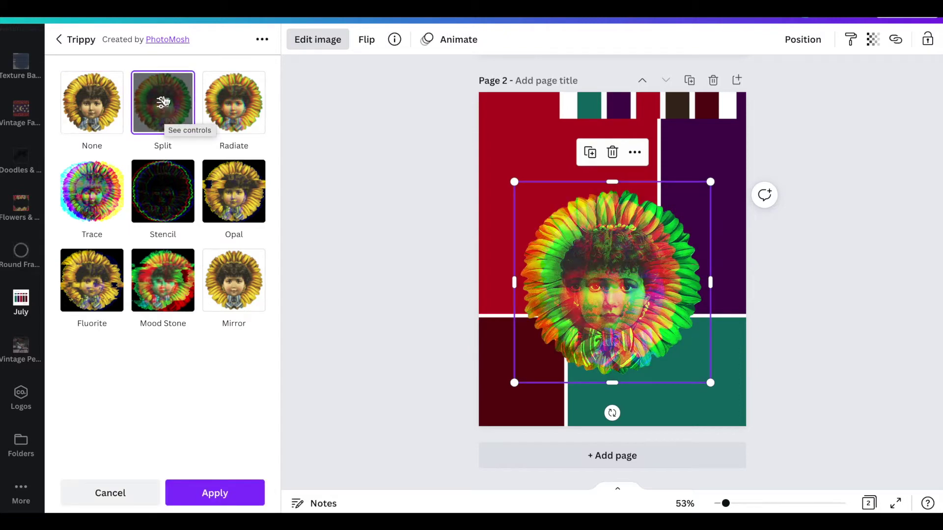
- Reduce the Split effect's first setting, raise its second above the minimum, and apply the effect to the sunflower-face image
left_click(164, 101)
left_click_drag(264, 123, 218, 126)
left_click_drag(64, 168, 94, 170)
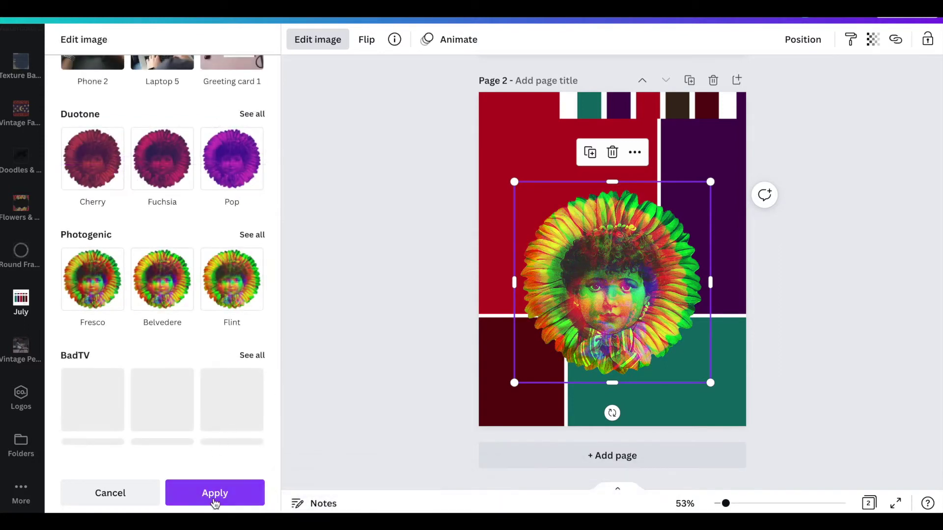
left_click(214, 499)
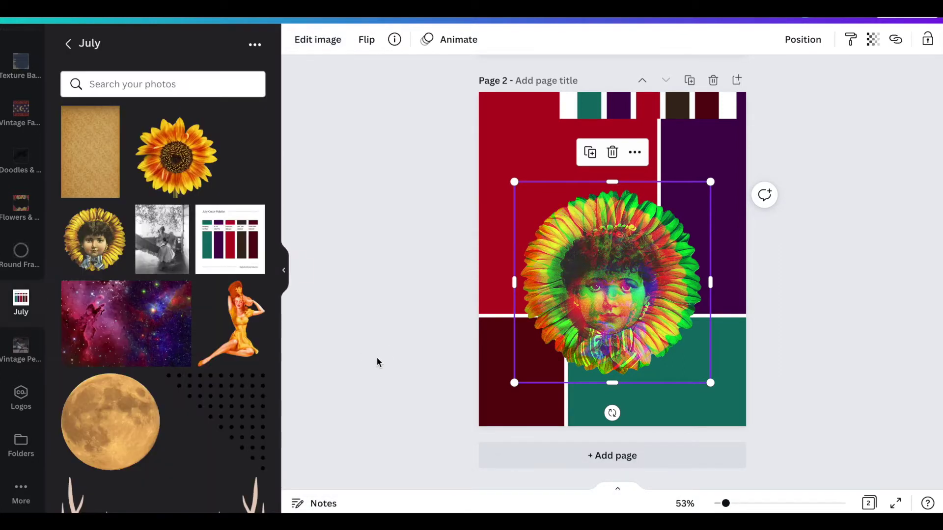
left_click(377, 362)
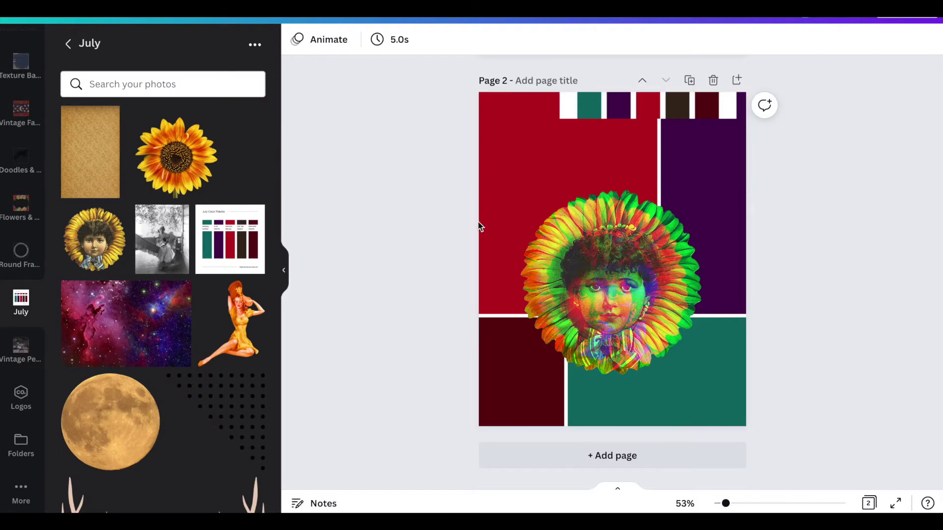
- Add the yellow sunflower image from the July folder, enlarge it nearly to the page's width, and center it over the face
scroll(171, 363, "down", 5)
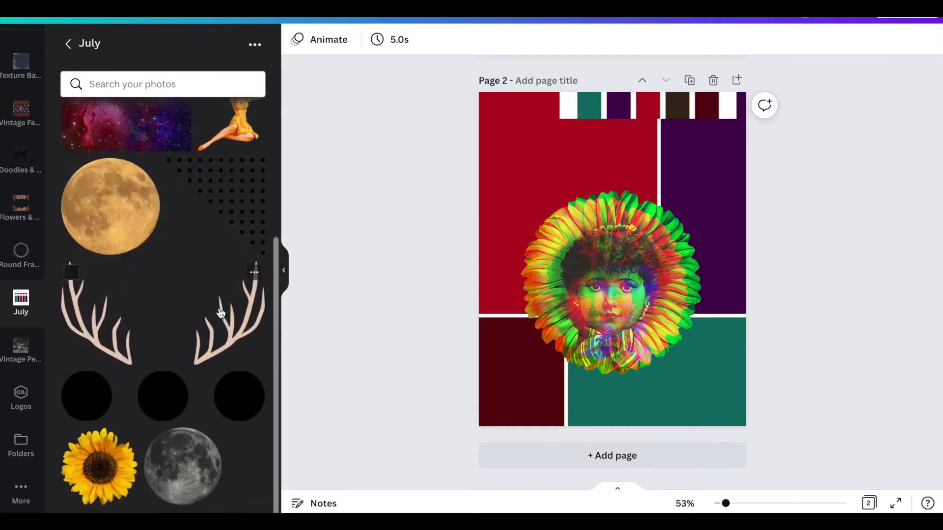
left_click(98, 466)
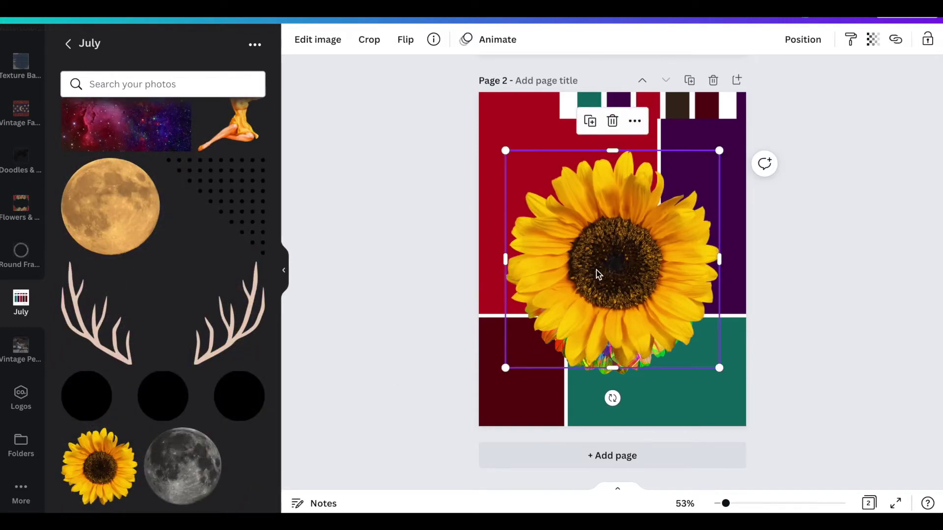
left_click_drag(719, 368, 747, 409)
left_click_drag(641, 326, 640, 323)
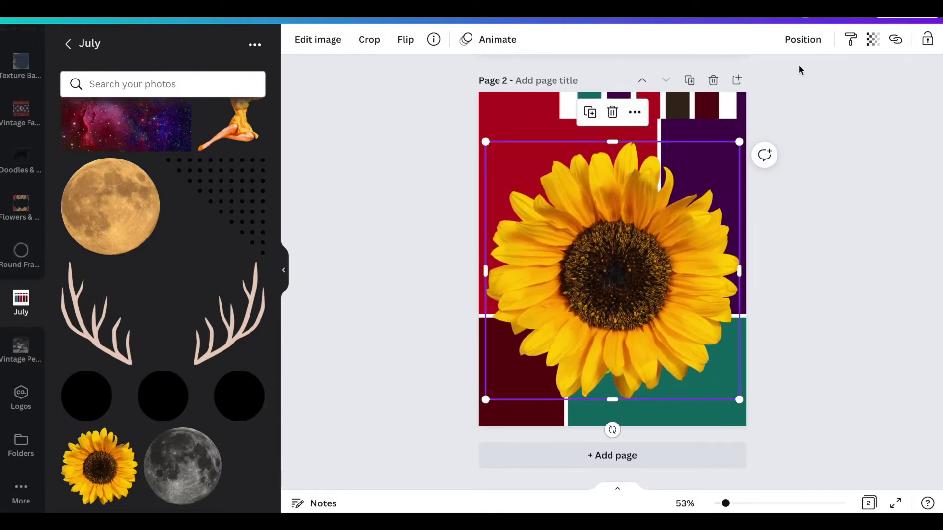
- Send the yellow sunflower one layer backward behind the sunflower face and nudge it slightly down so its petals surround the face
left_click(803, 42)
left_click(762, 77)
left_click(859, 144)
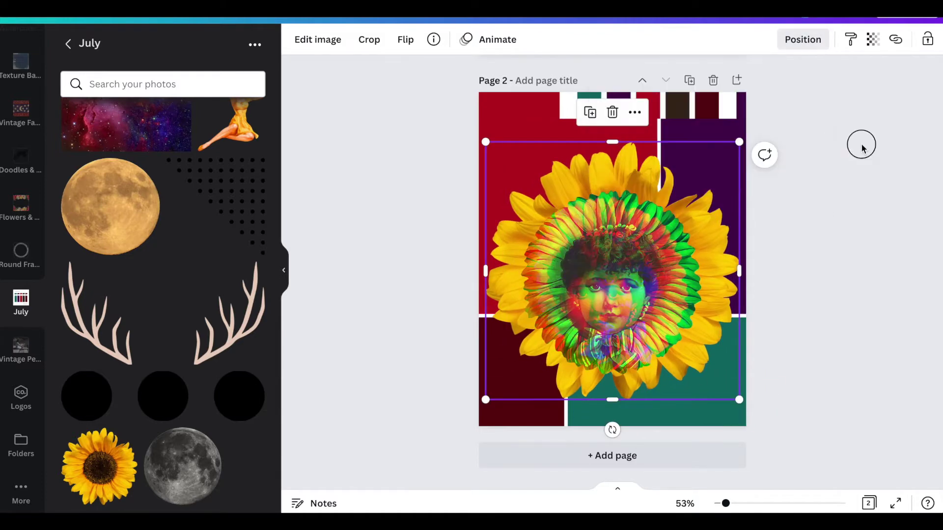
left_click_drag(723, 212, 721, 216)
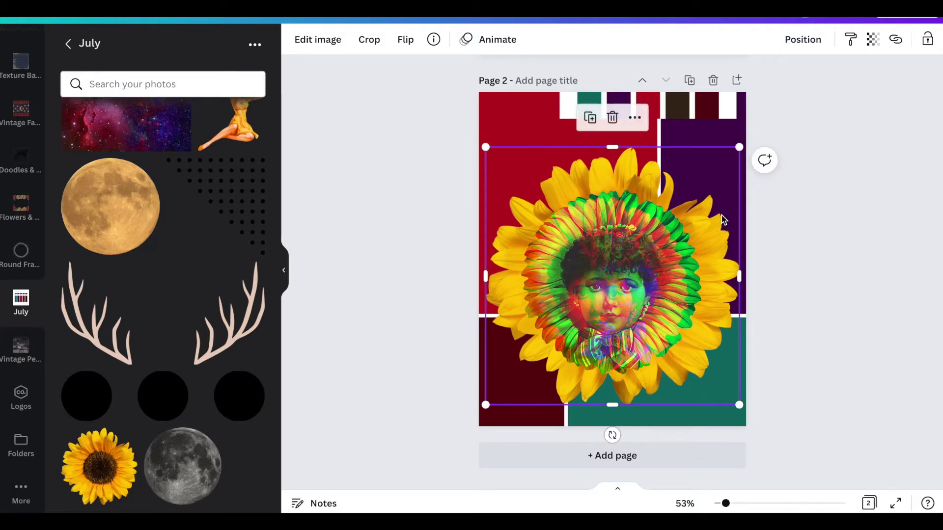
- Try the Dare filter on the yellow sunflower, settle on the Rosie filter, and set its intensity to 38
left_click(317, 40)
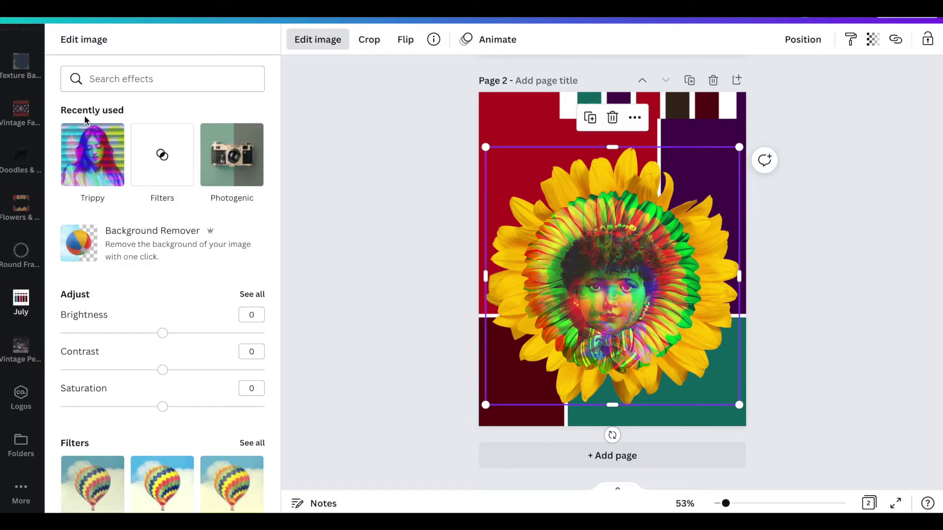
left_click(176, 159)
left_click(166, 290)
scroll(166, 294, "down", 3)
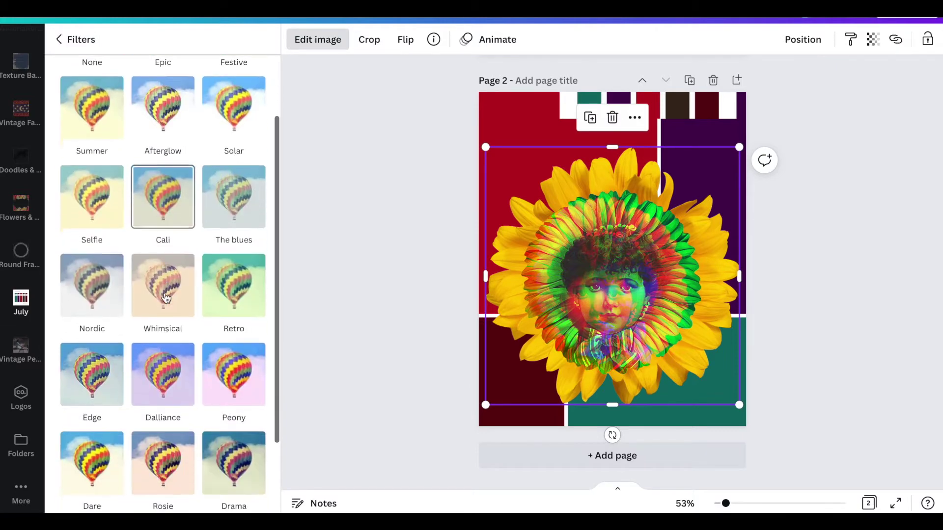
left_click(89, 443)
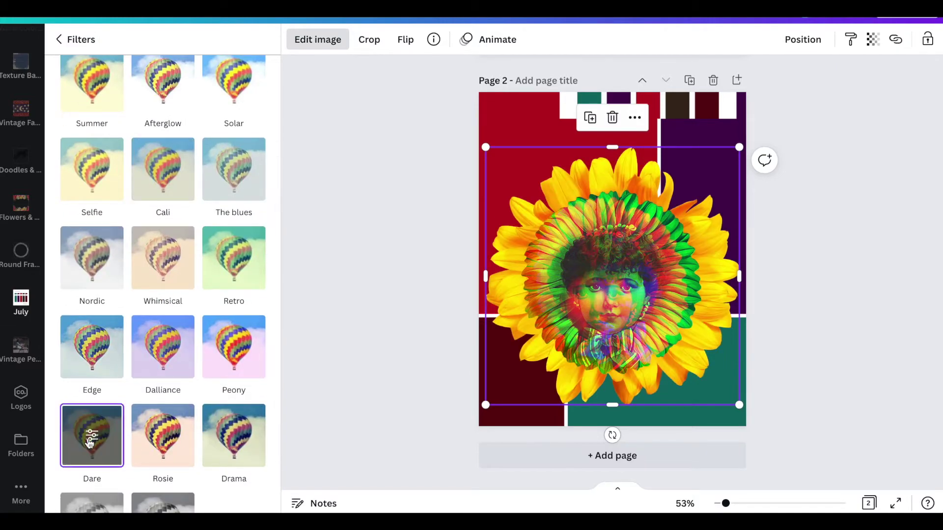
left_click(160, 440)
left_click(162, 439)
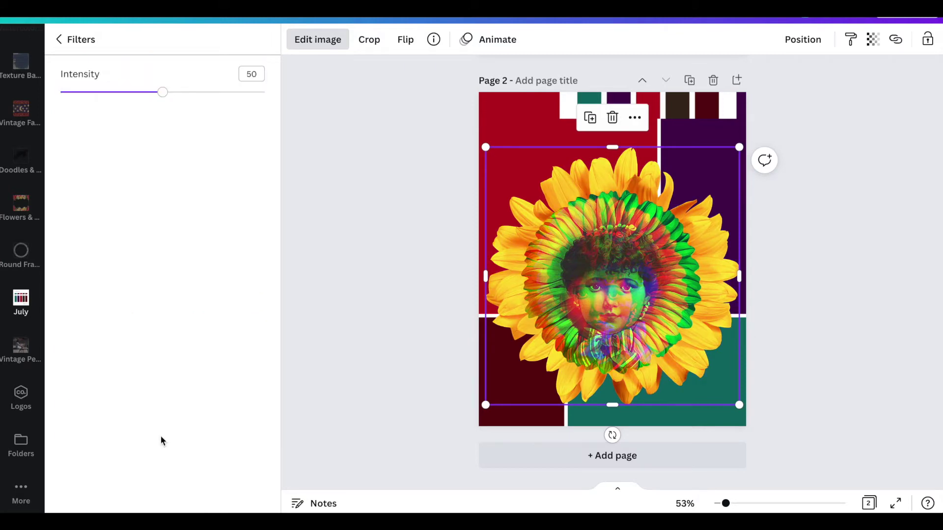
left_click_drag(162, 92, 137, 91)
left_click(379, 267)
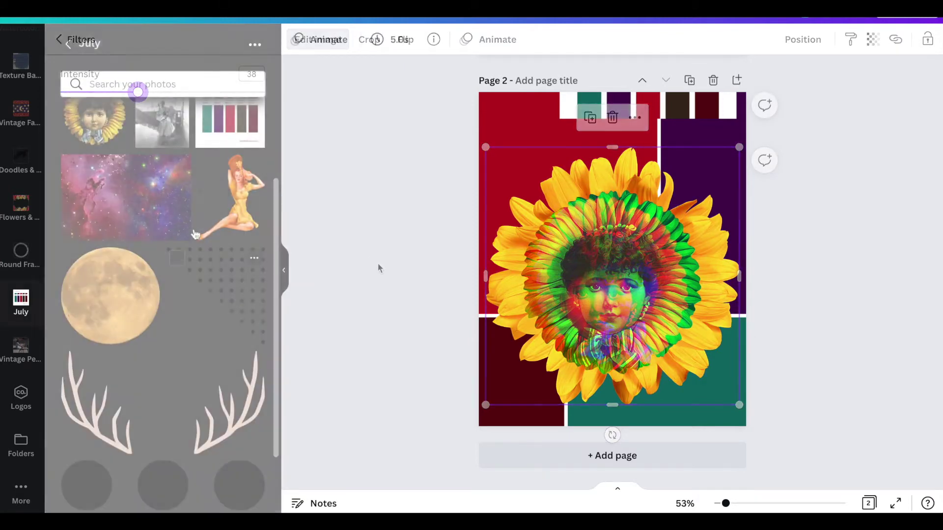
- Add the triangular dot pattern from the July folder to the page's upper-right corner and recolor it white
left_click(225, 290)
left_click_drag(643, 244, 723, 134)
left_click(297, 39)
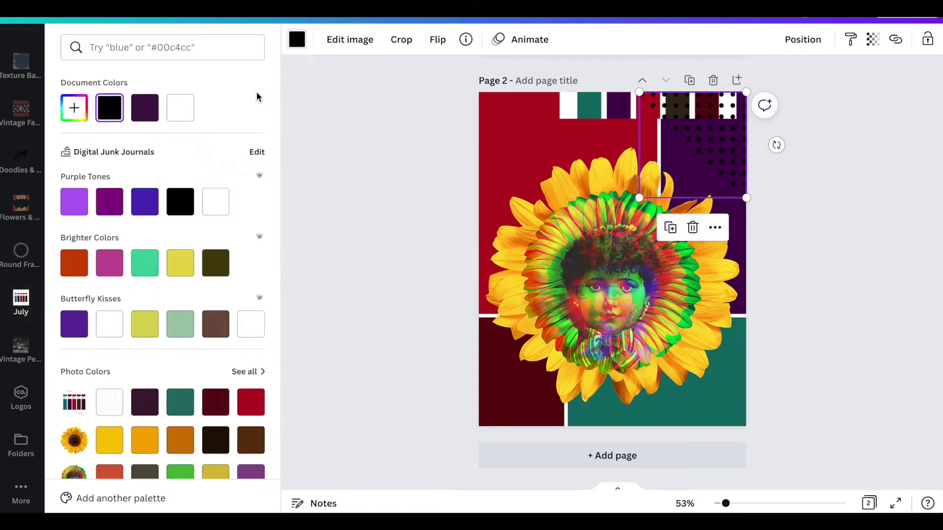
left_click(216, 210)
left_click(385, 233)
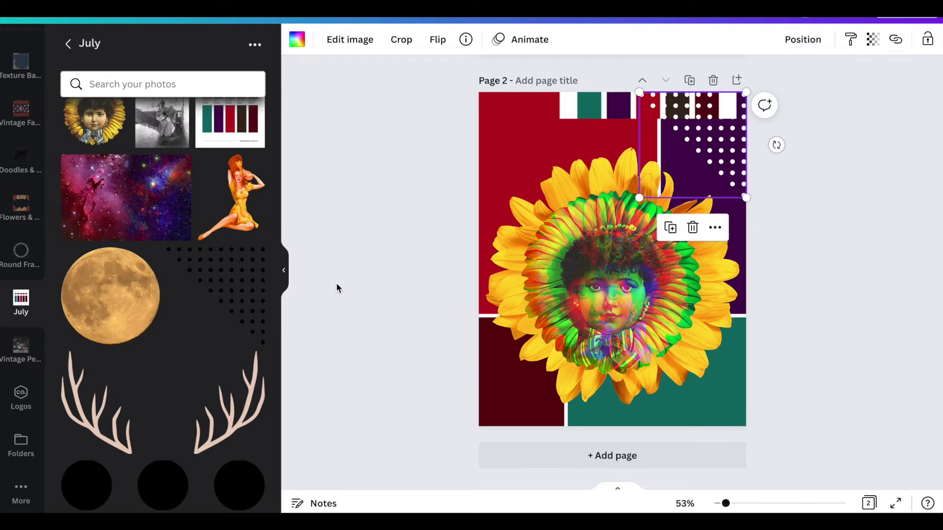
- Place a copy of the white dot pattern in the page's lower-left corner and delete the palette swatch strip
left_click_drag(710, 155, 485, 396)
left_click(588, 100)
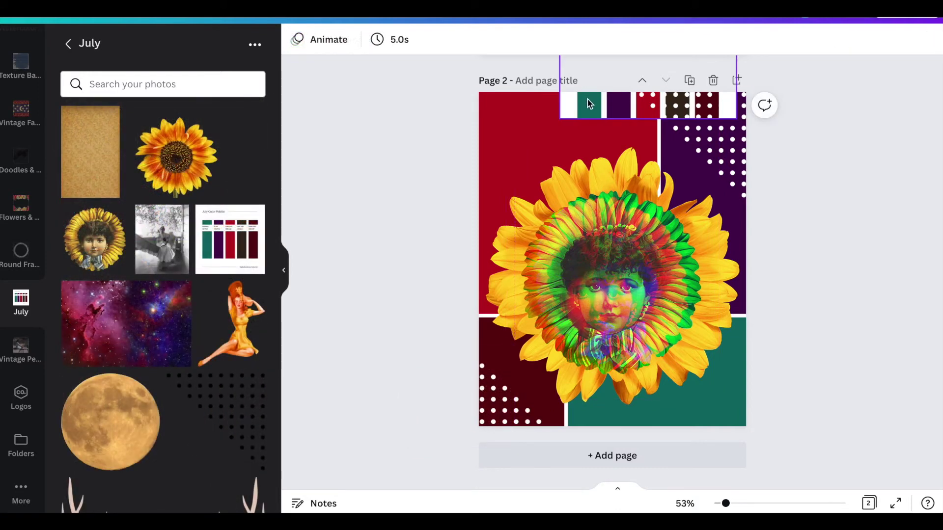
left_click(653, 155)
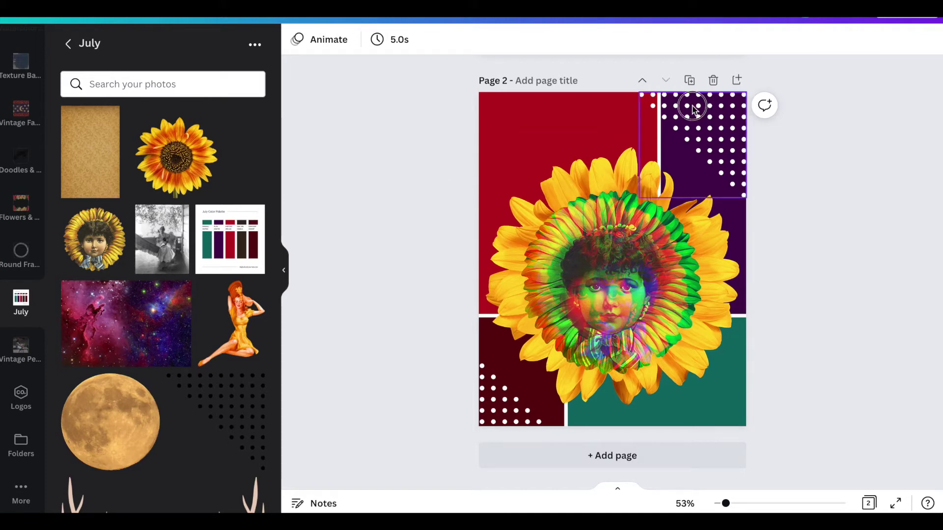
- Set the transparency of the dot pattern in the page's upper-right corner to 32
left_click(697, 138)
left_click(872, 39)
left_click_drag(805, 92, 780, 96)
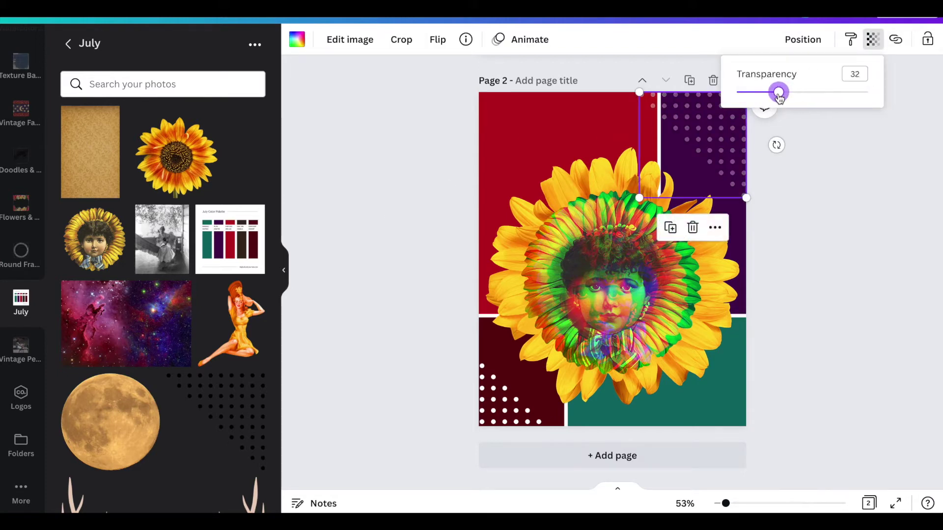
left_click(802, 185)
- Set the transparency of the dot pattern in the page's lower-left corner to 34
left_click(521, 390)
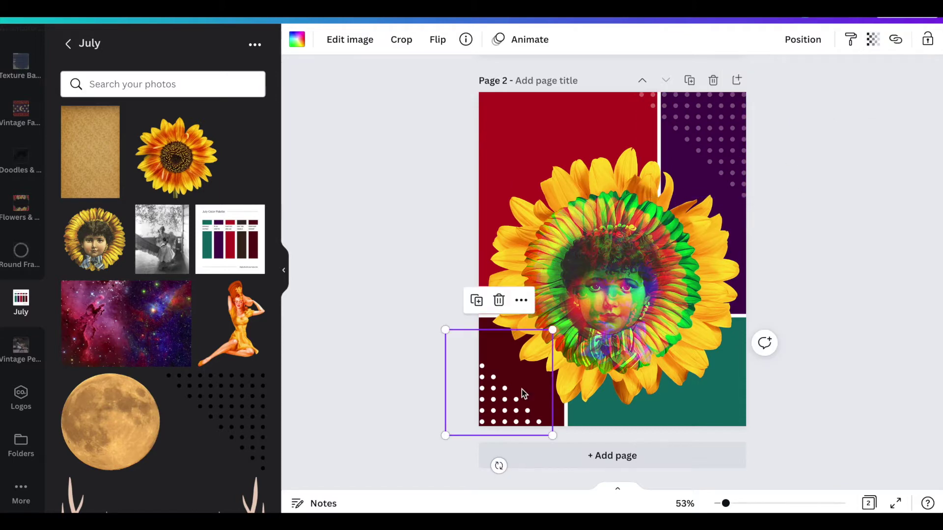
left_click(871, 40)
left_click_drag(791, 92, 782, 92)
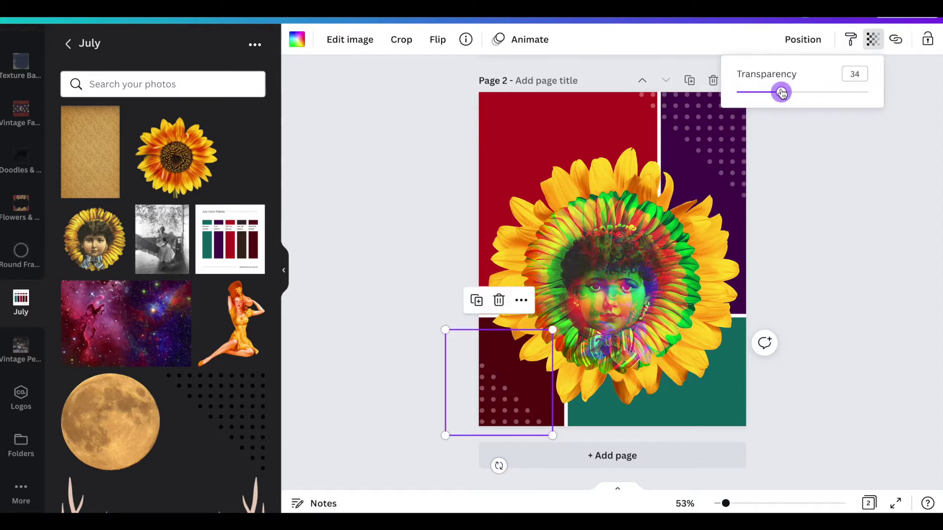
left_click(818, 204)
left_click(818, 203)
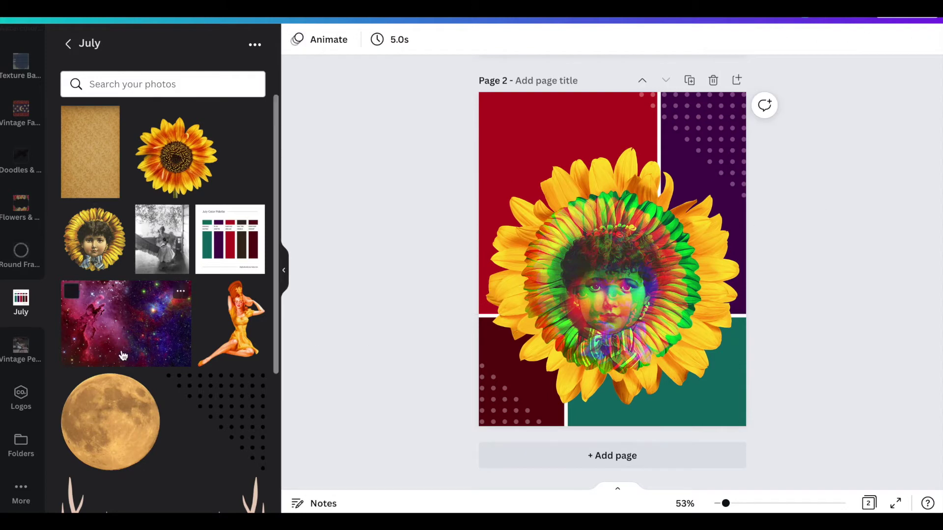
- Paste the tan floral paper onto the page, move it to the upper-left corner, and size and crop it to the red panel
scroll(26, 374, "up", 1)
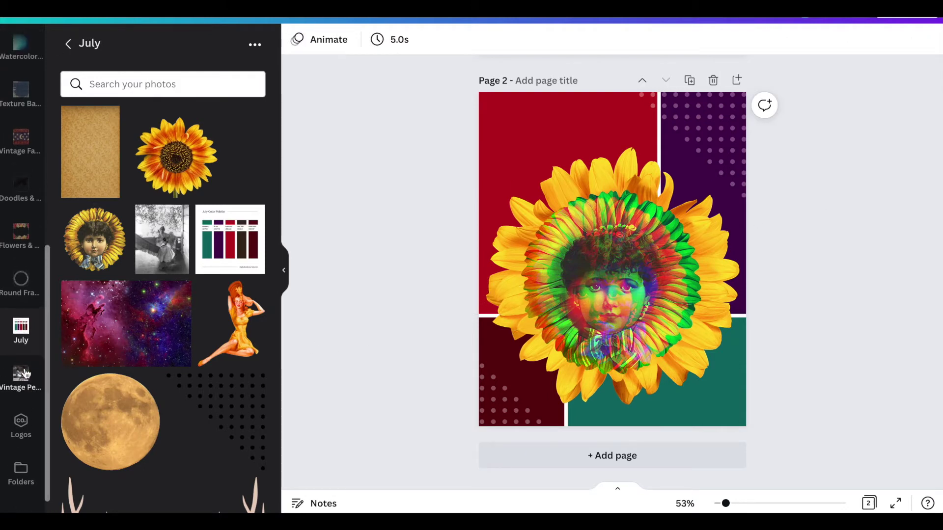
scroll(26, 374, "up", 4)
scroll(26, 374, "up", 5)
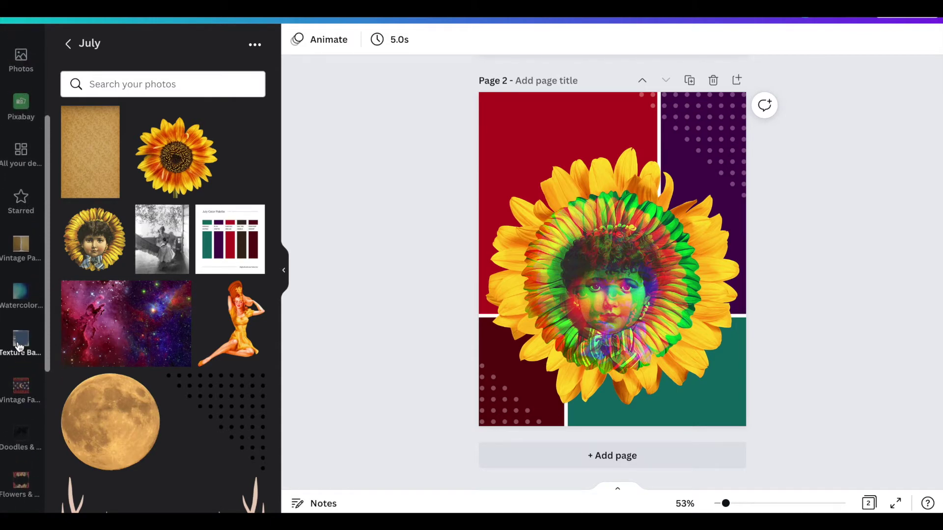
left_click(548, 224)
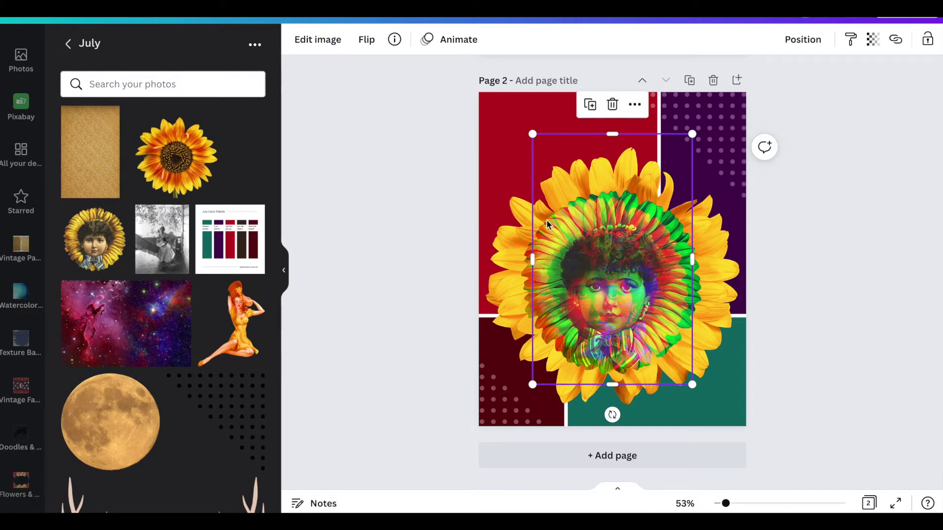
key("ctrl+v")
left_click_drag(619, 281, 564, 218)
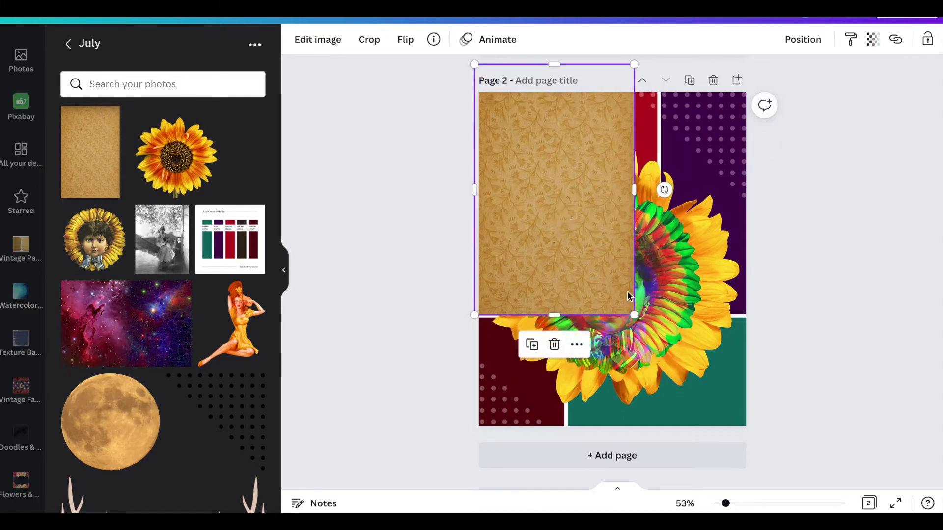
left_click_drag(631, 315, 660, 356)
left_click_drag(567, 355, 568, 312)
left_click_drag(661, 186, 657, 184)
- Set the tan floral paper's transparency to 40
left_click(873, 39)
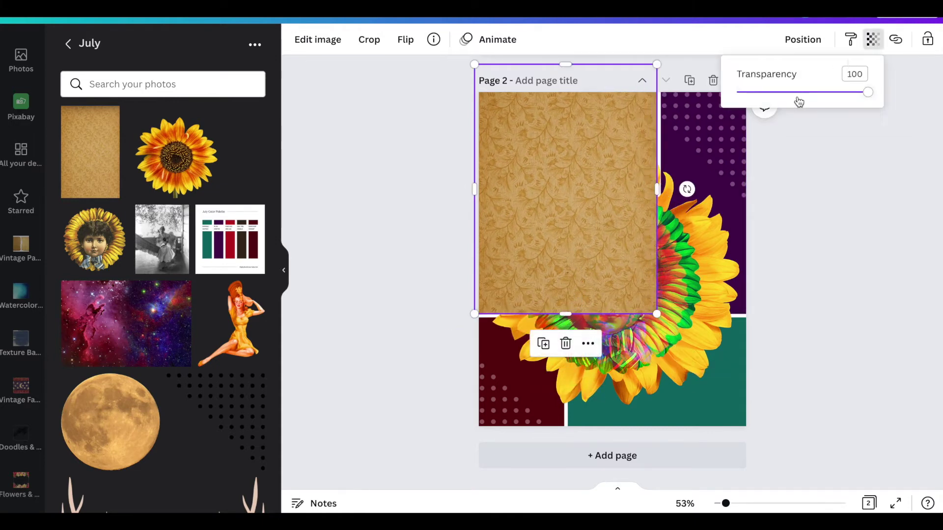
left_click(788, 93)
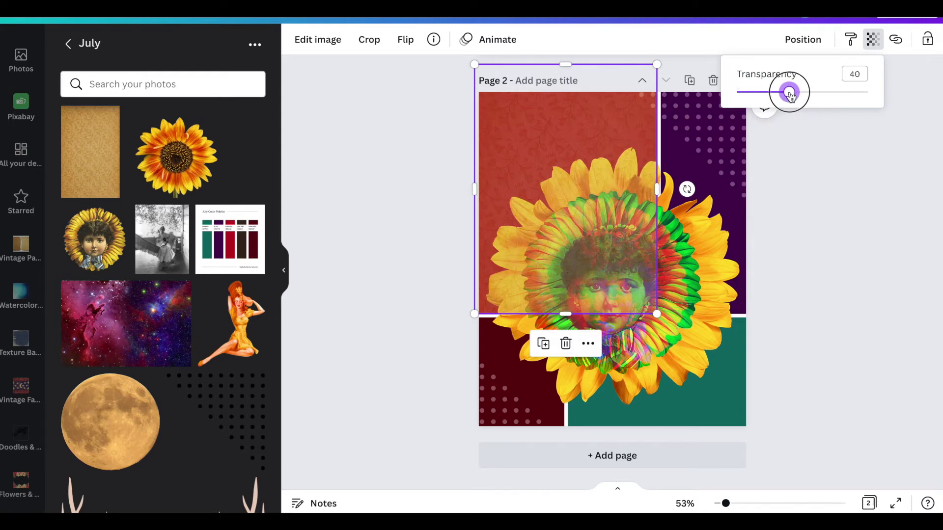
left_click(875, 42)
- Move the floral paper behind the flowers, one layer above the grid background, and lock it in place
left_click(802, 39)
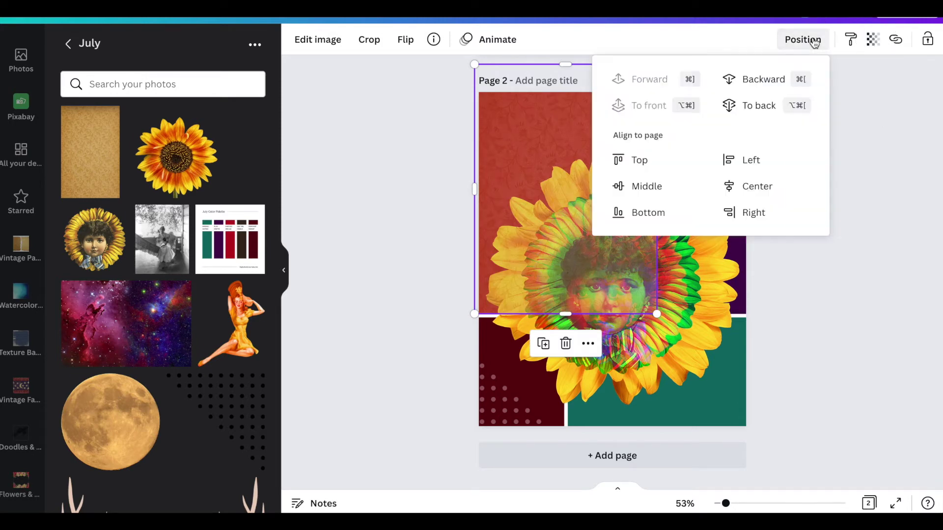
left_click(780, 80)
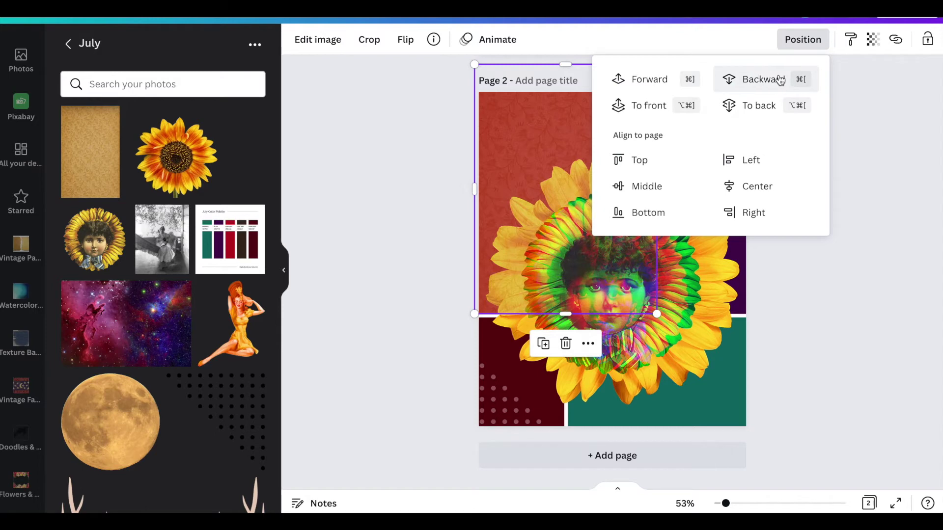
left_click(780, 80)
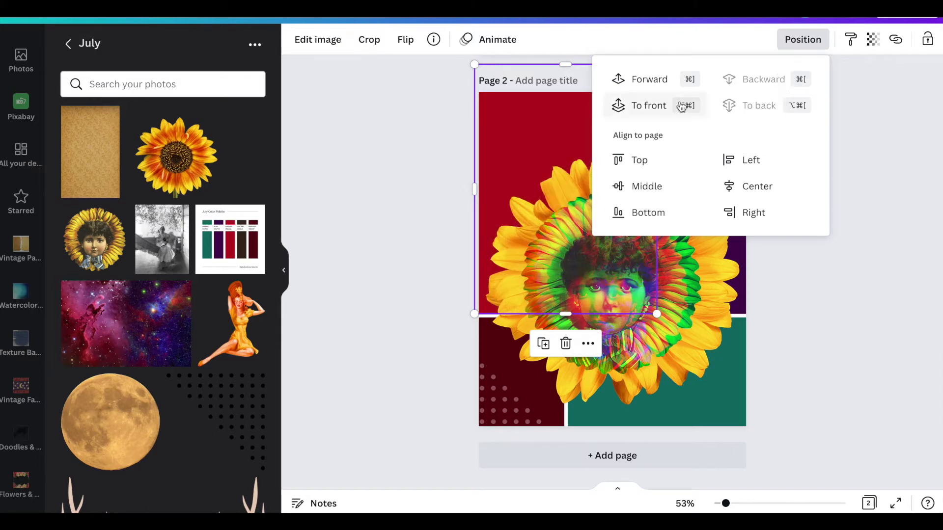
left_click(667, 83)
left_click(789, 266)
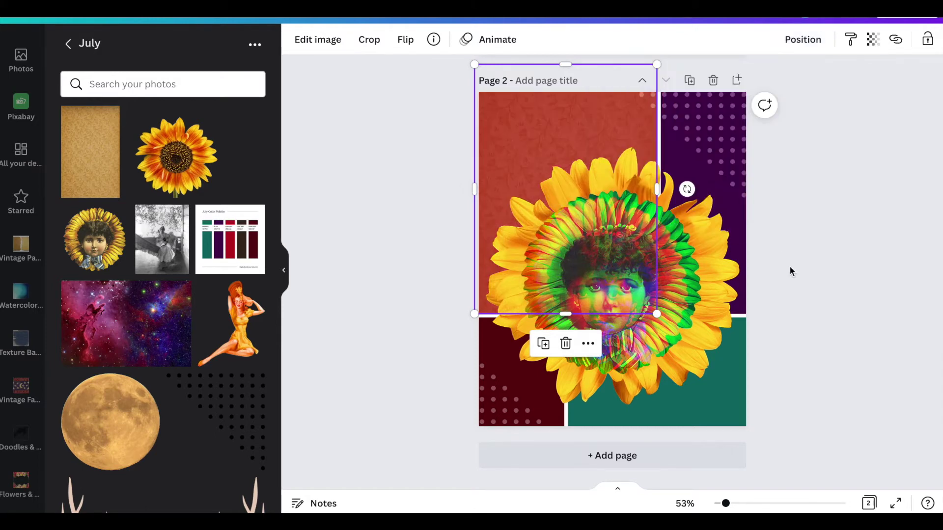
left_click(931, 43)
left_click(834, 194)
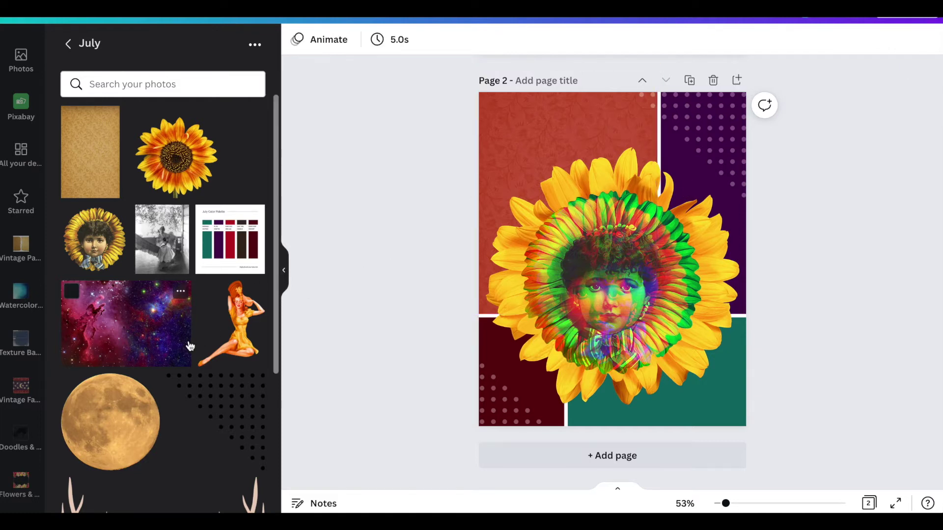
- Add the crumpled brown paper from the Vintage Paper folder over the green panel and fit its inner edges to the panel
left_click(21, 248)
scroll(150, 266, "down", 1)
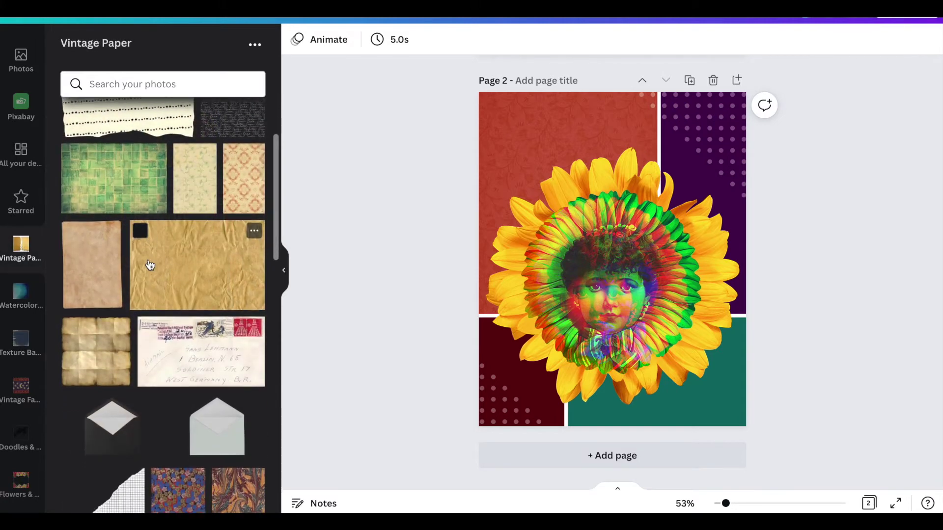
left_click(150, 265)
left_click_drag(628, 262, 686, 396)
scroll(686, 396, "up", 3, "ctrl")
scroll(726, 414, "down", 3)
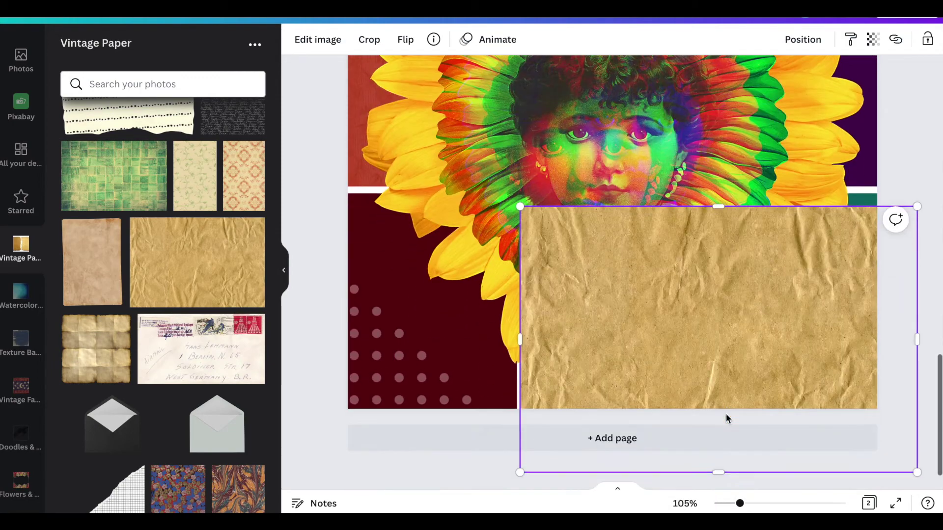
left_click_drag(520, 340, 524, 340)
left_click_drag(716, 211, 717, 199)
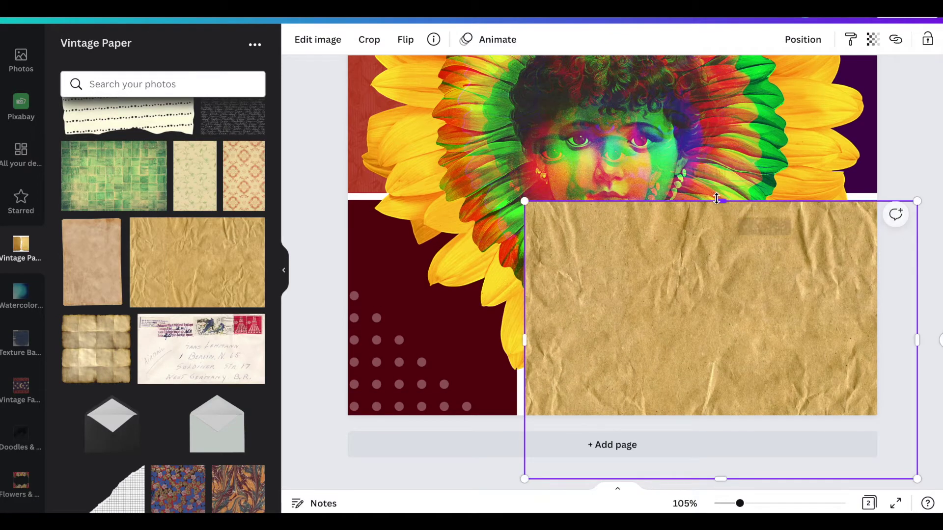
- Set the crumpled paper's transparency to 31 and layer it behind the flowers, directly above the grid background
left_click(873, 39)
left_click_drag(823, 92, 779, 92)
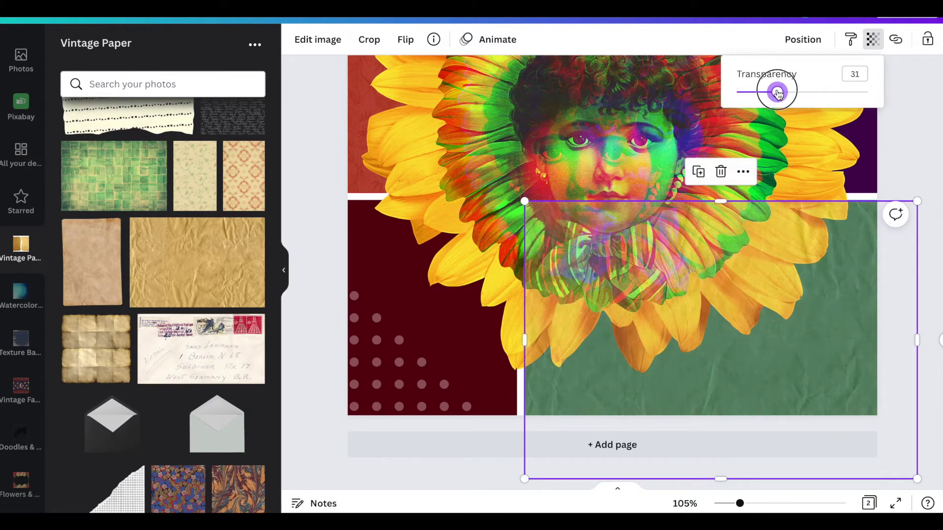
left_click(803, 39)
left_click(759, 105)
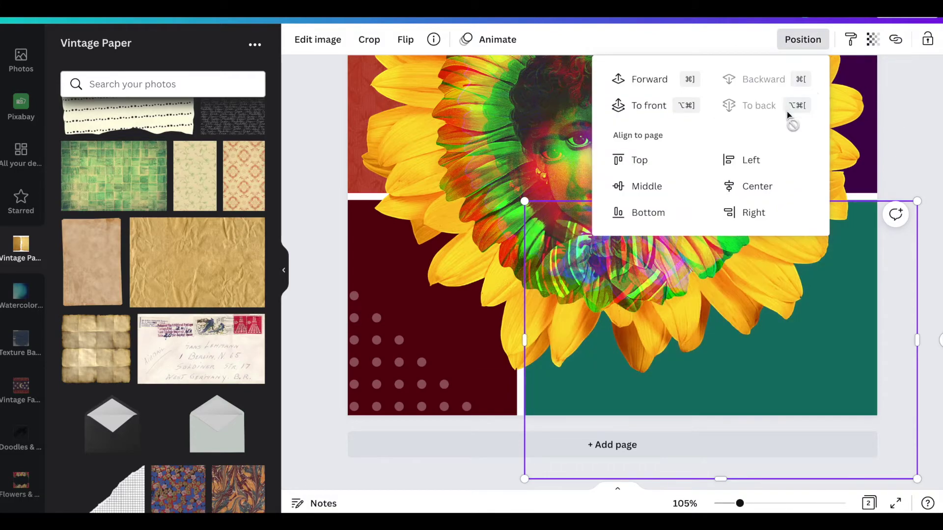
left_click(650, 79)
left_click(868, 107)
left_click(927, 126)
scroll(927, 126, "up", 1)
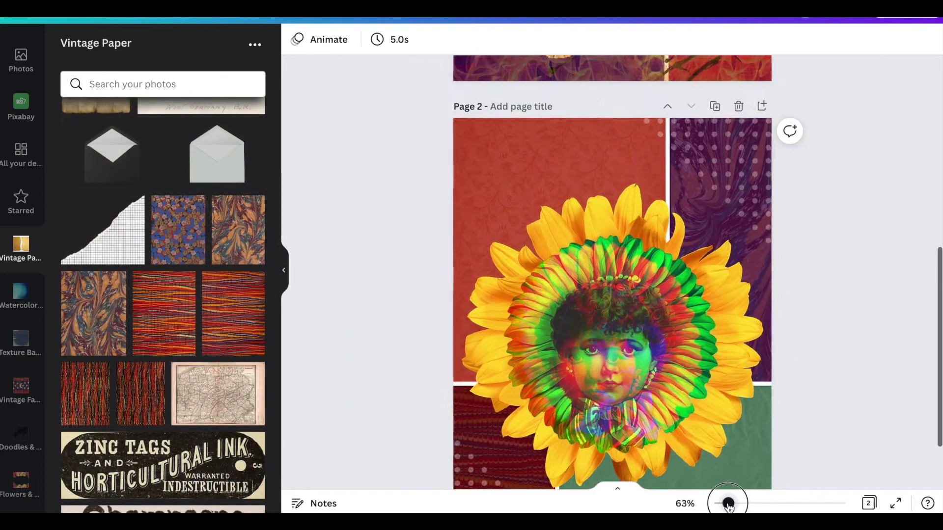
- Search the graphics for "digital" and add the circular pattern of small blue squares to the page
scroll(832, 378, "down", 1)
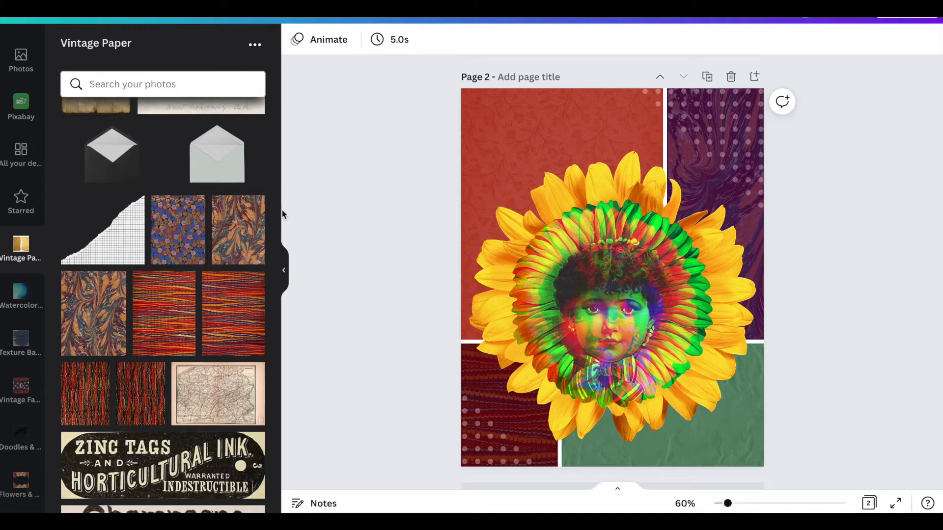
scroll(21, 121, "up", 4)
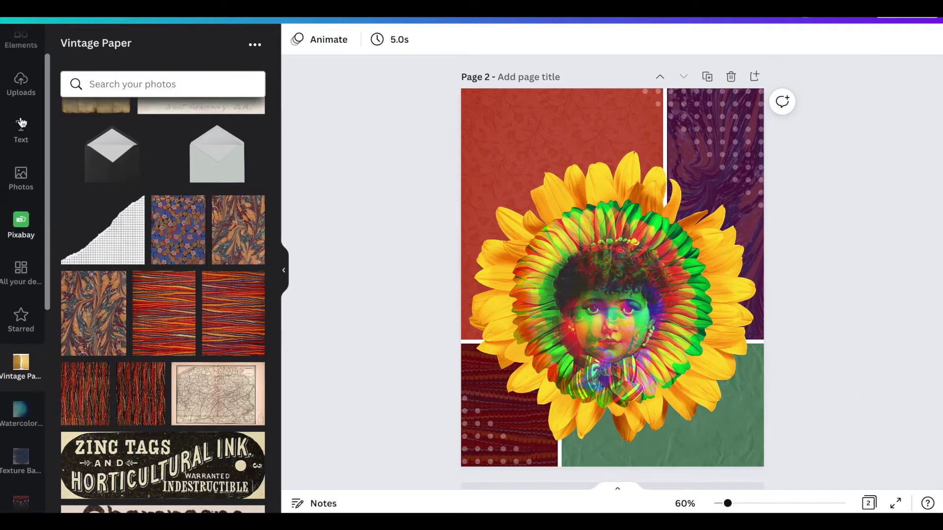
left_click(21, 94)
left_click(157, 47)
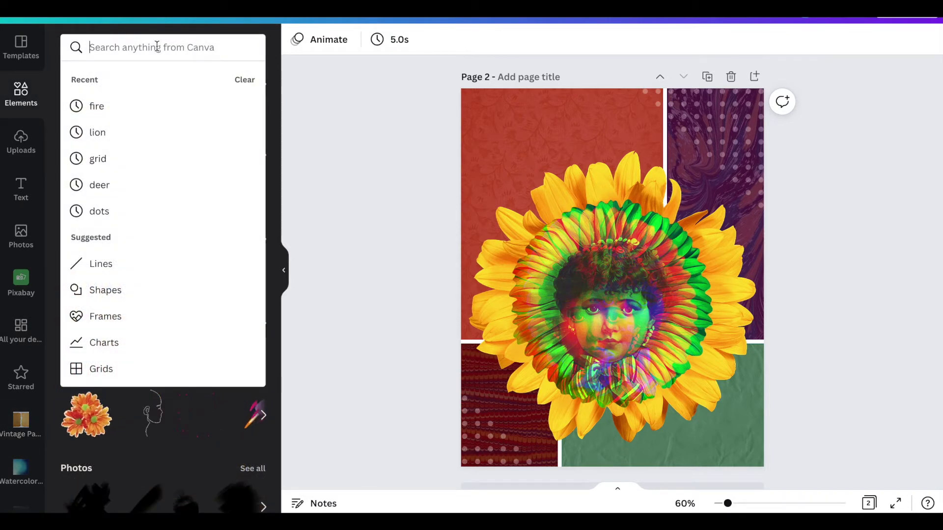
type("digital")
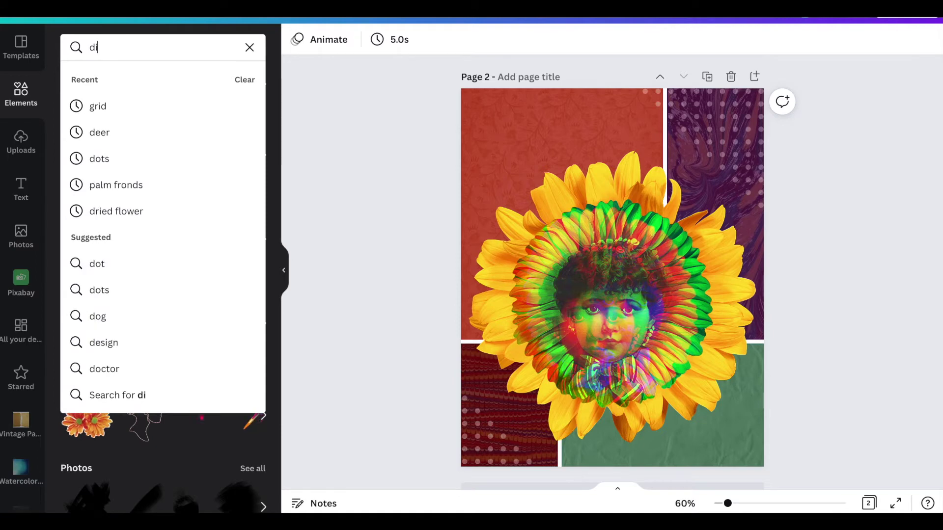
key("Return")
left_click(156, 79)
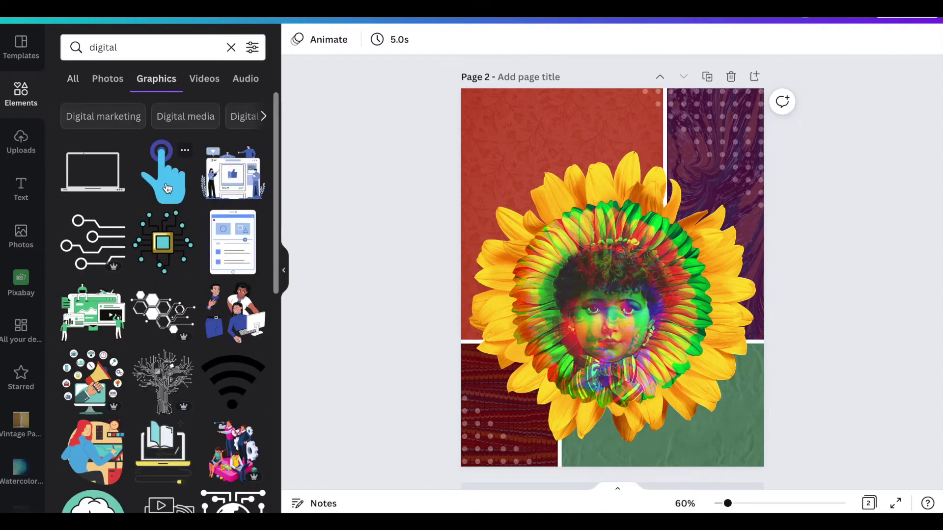
scroll(167, 188, "down", 5)
scroll(167, 188, "down", 1)
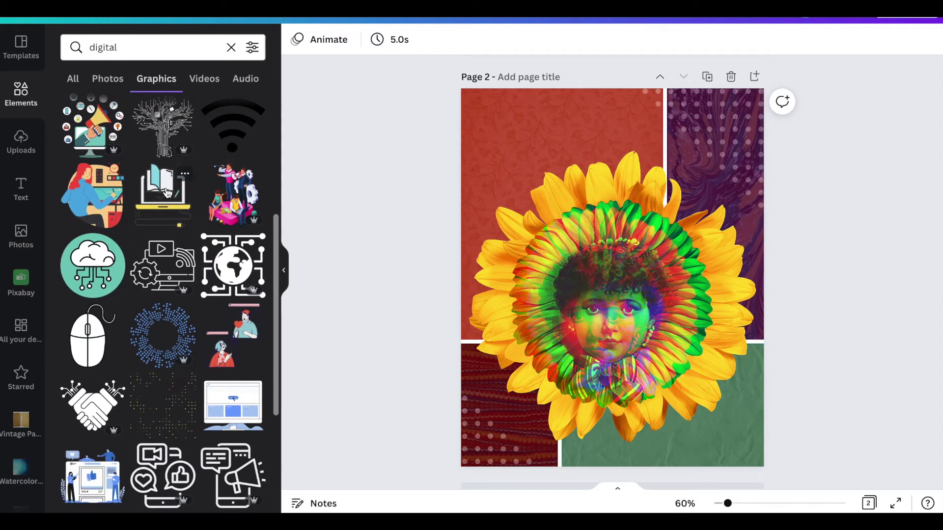
left_click(153, 343)
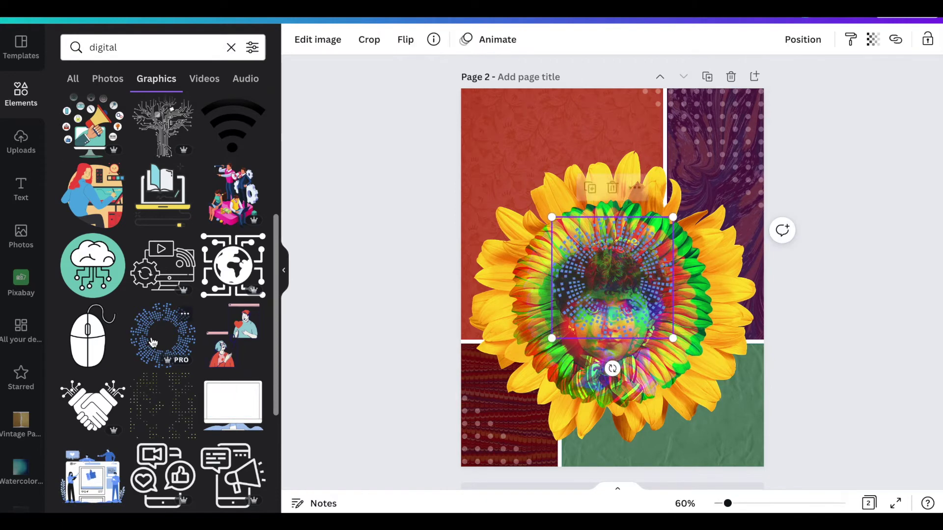
- Recolor the circular pattern of squares white using the Butterfly Kisses palette
left_click(298, 40)
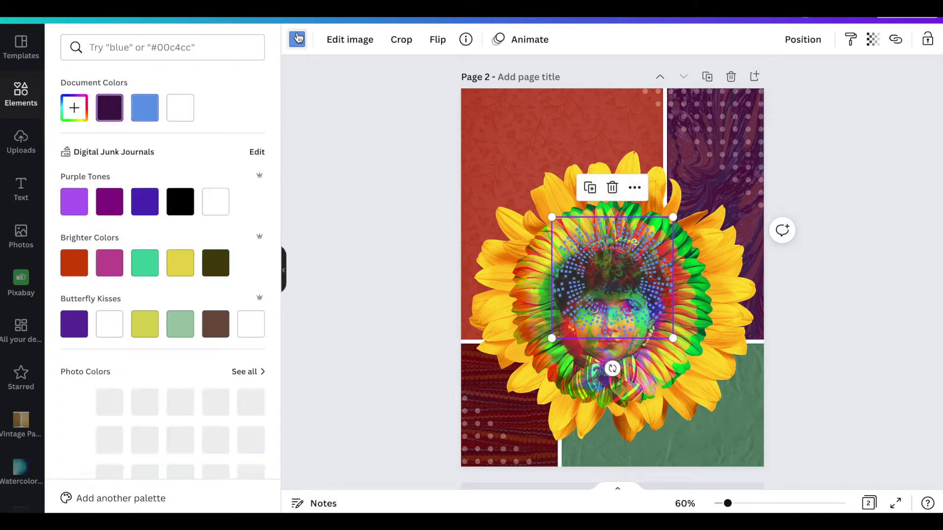
scroll(208, 140, "down", 2)
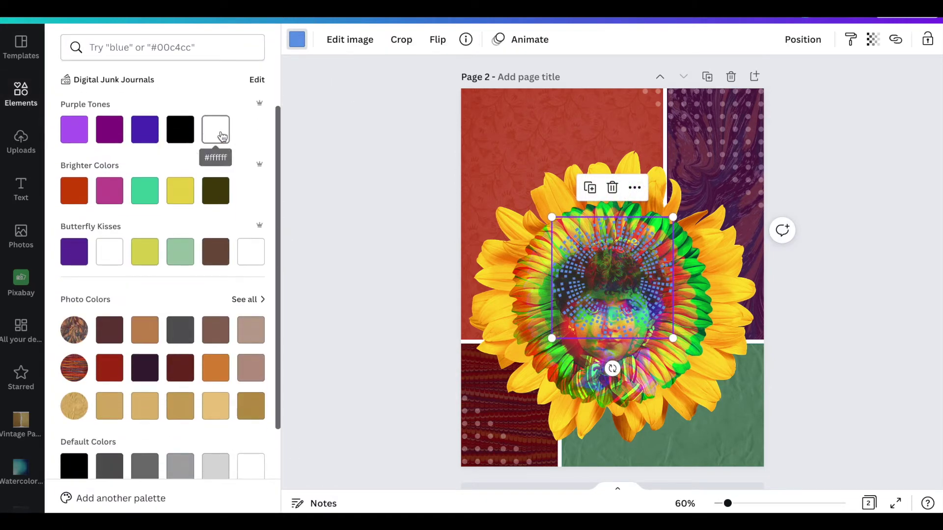
left_click(252, 251)
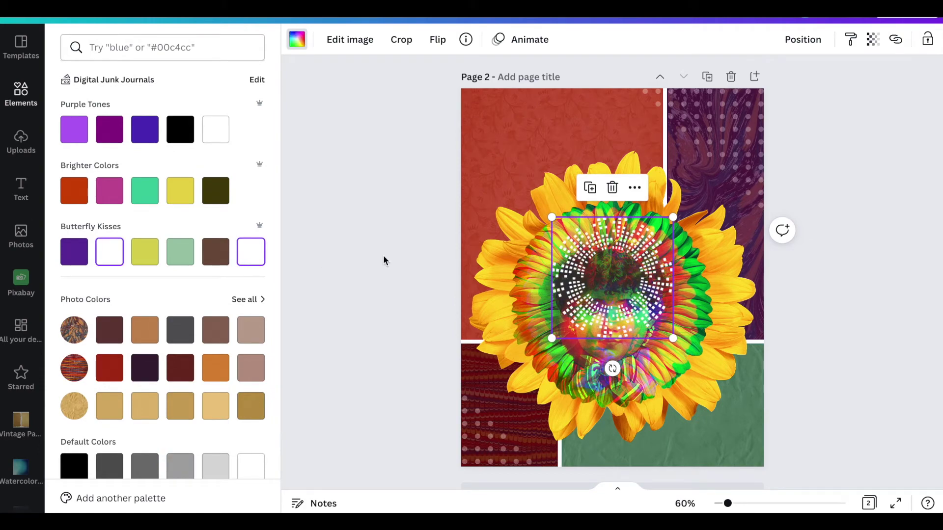
left_click(383, 259)
- Enlarge the white square pattern to nearly the page width, center it over the sunflower, and layer it behind the color-split flower
left_click_drag(637, 286, 560, 227)
left_click_drag(596, 278, 789, 436)
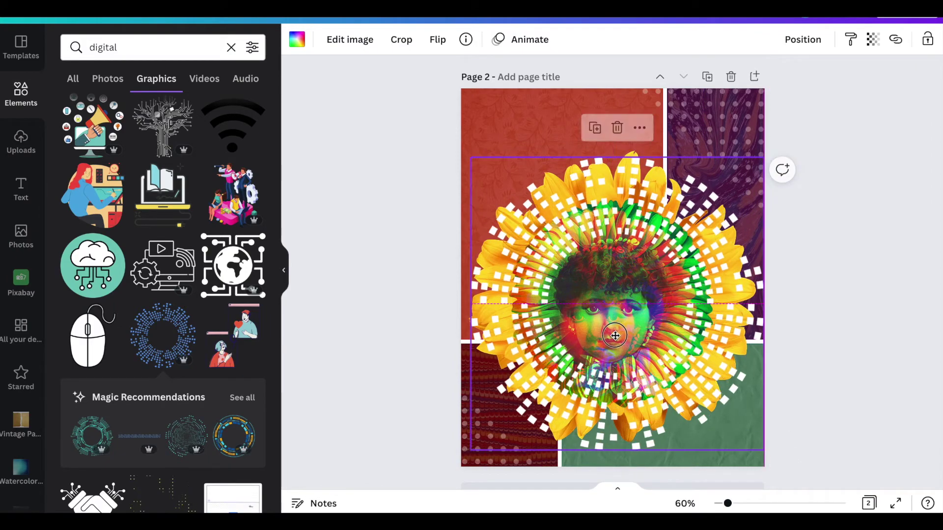
left_click_drag(618, 336, 610, 332)
left_click(802, 39)
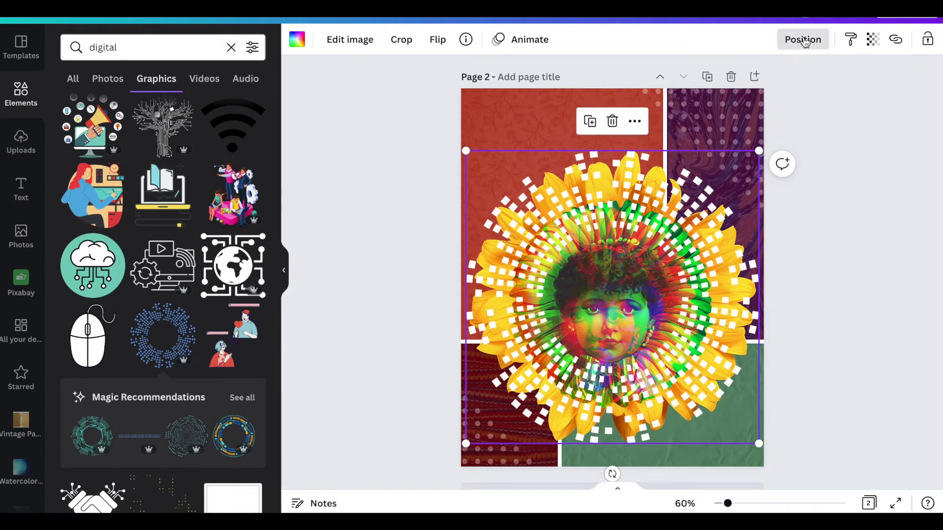
left_click(793, 79)
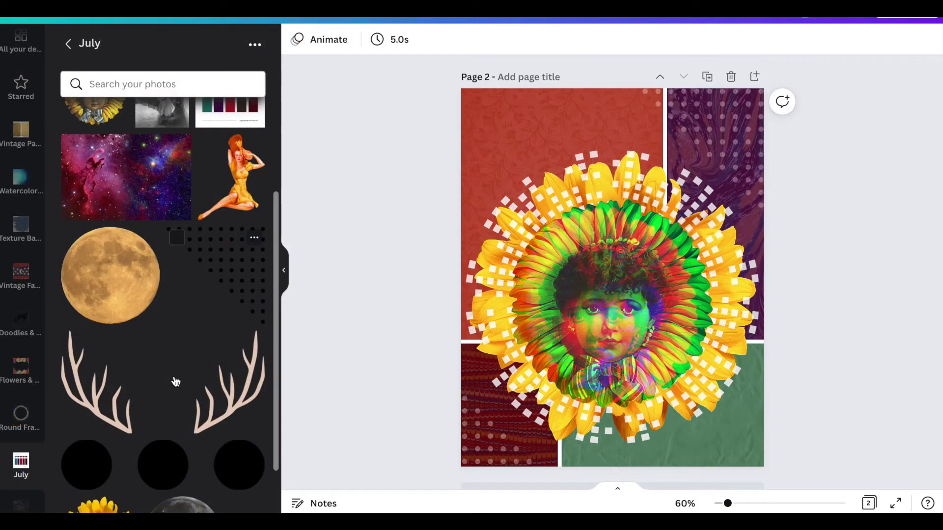
- Add the three-black-dots graphic from the July folder, rotate it vertical, and place it along the outer edge of the red panel
scroll(176, 382, "down", 1)
left_click(164, 421)
left_click_drag(622, 314, 665, 138)
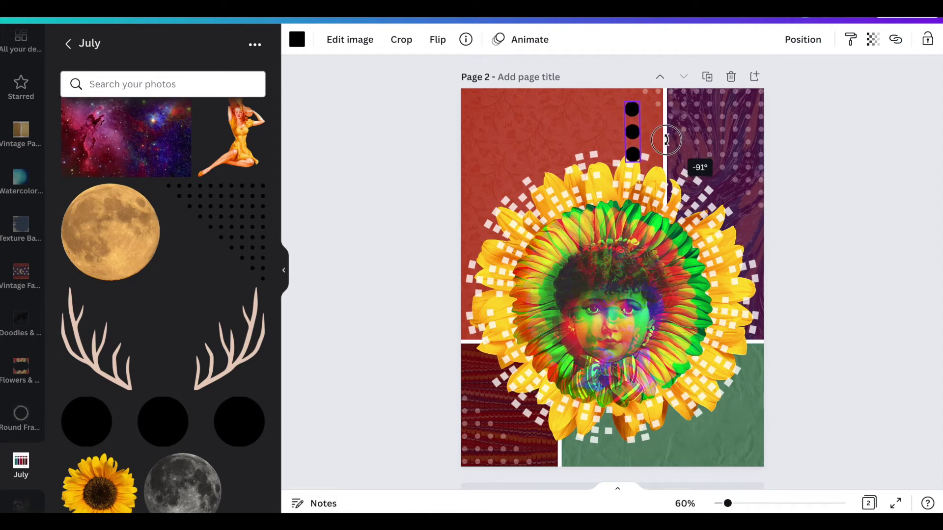
left_click_drag(666, 140, 506, 192)
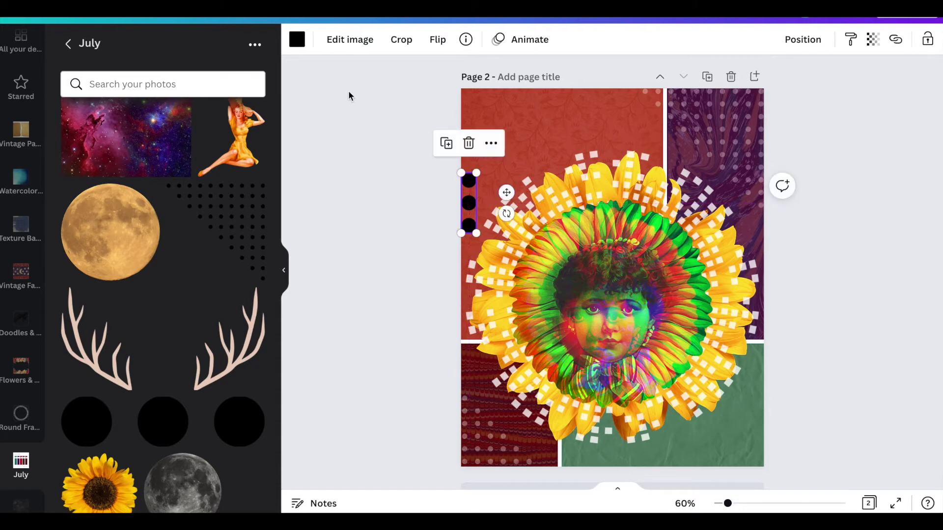
- Duplicate the dot column and place copies at the purple and green panels' outer edge and the green panel's lower inner corner
left_click(446, 144)
left_click_drag(513, 197, 793, 350)
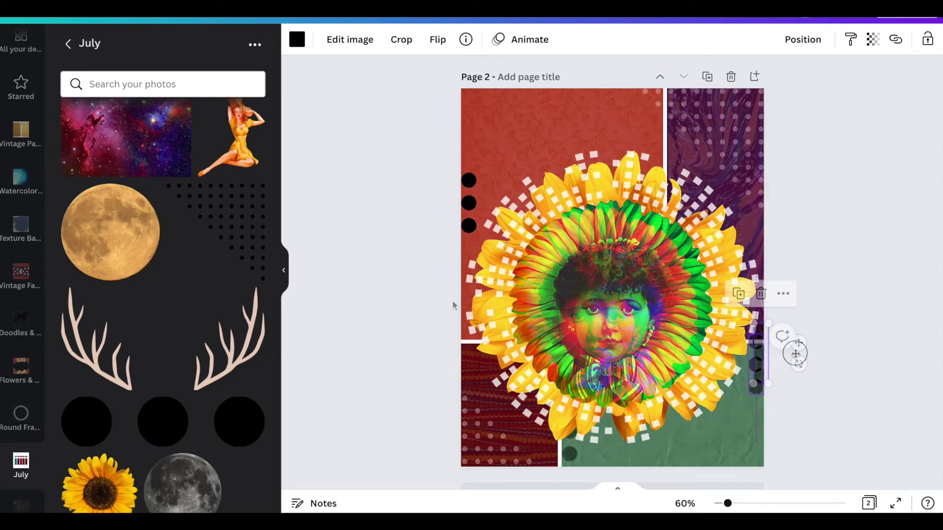
left_click(411, 287)
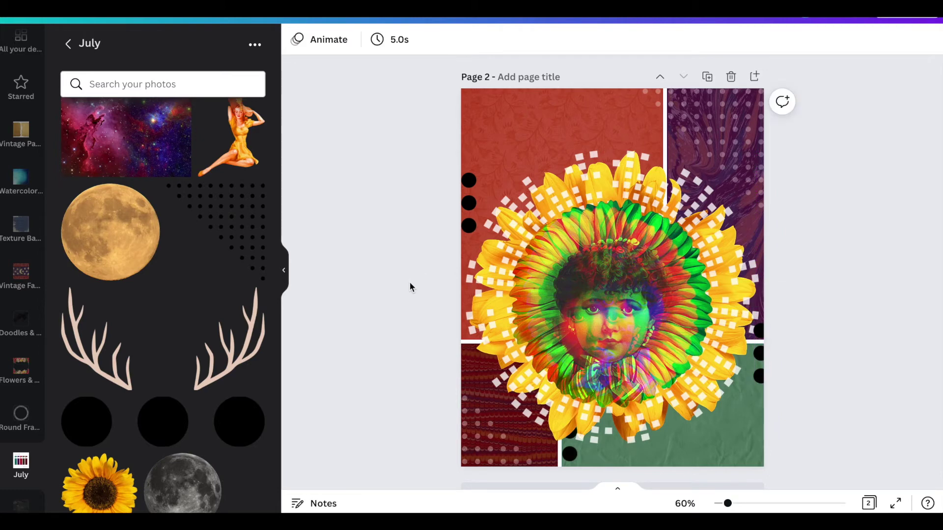
- Try dark red and dusty pink photo colors on the dot column in the red panel
left_click(472, 204)
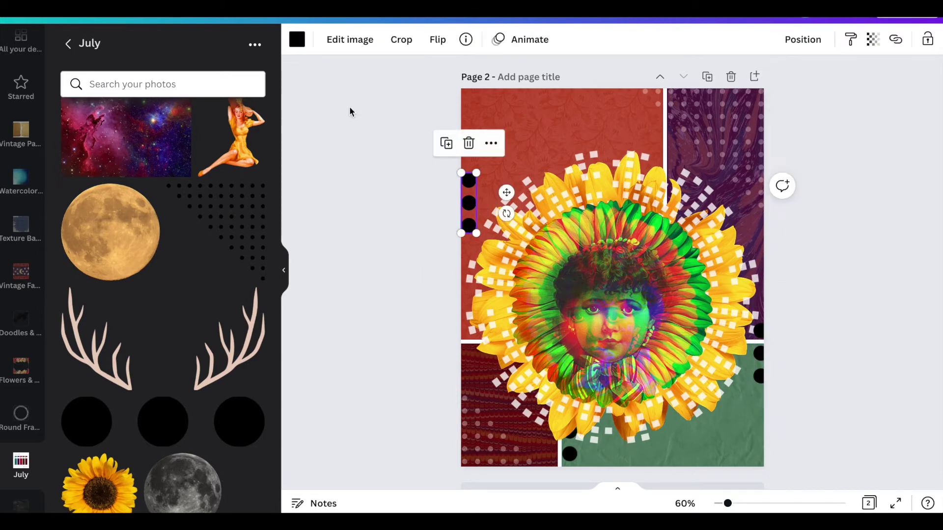
left_click(298, 39)
scroll(208, 224, "down", 2)
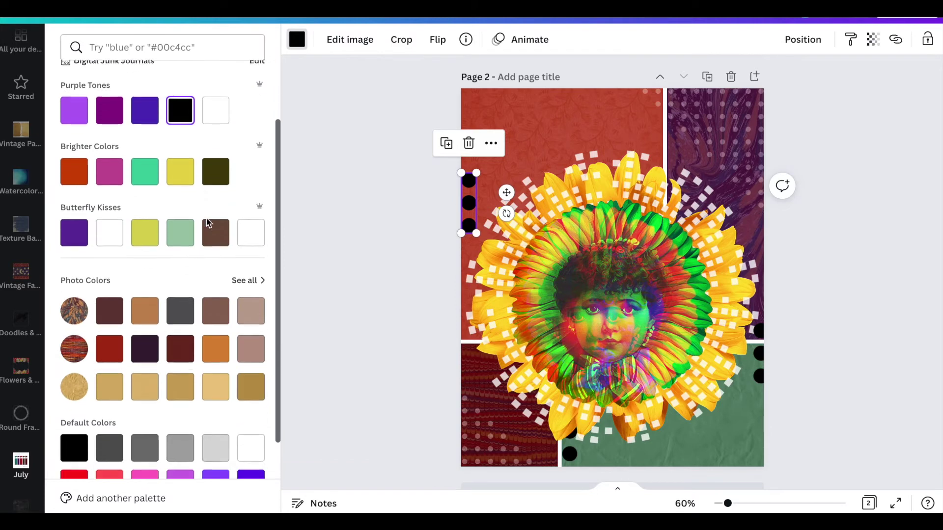
left_click(108, 350)
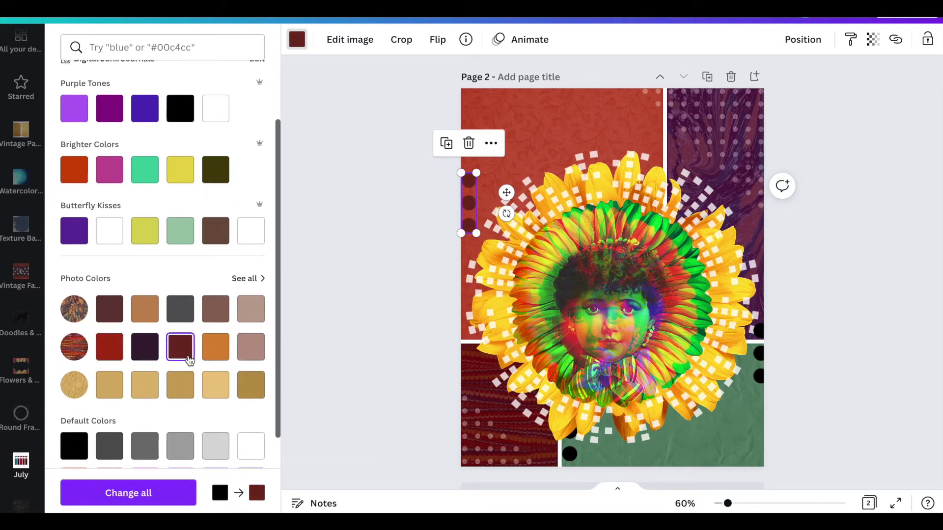
scroll(189, 360, "up", 1)
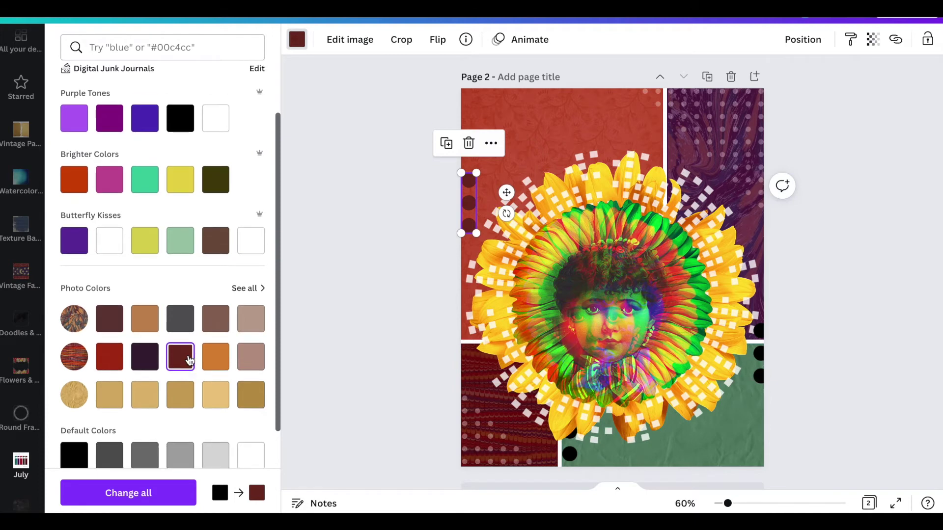
scroll(189, 360, "down", 1)
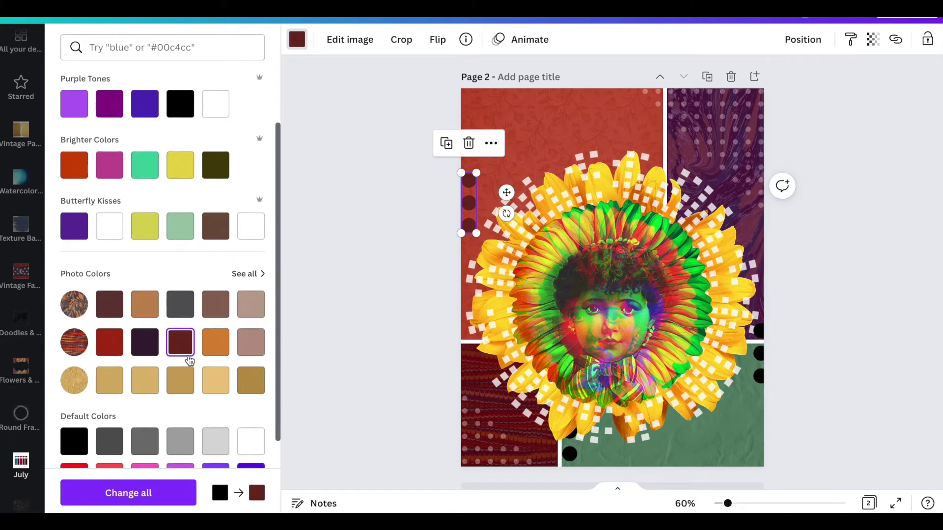
left_click(248, 344)
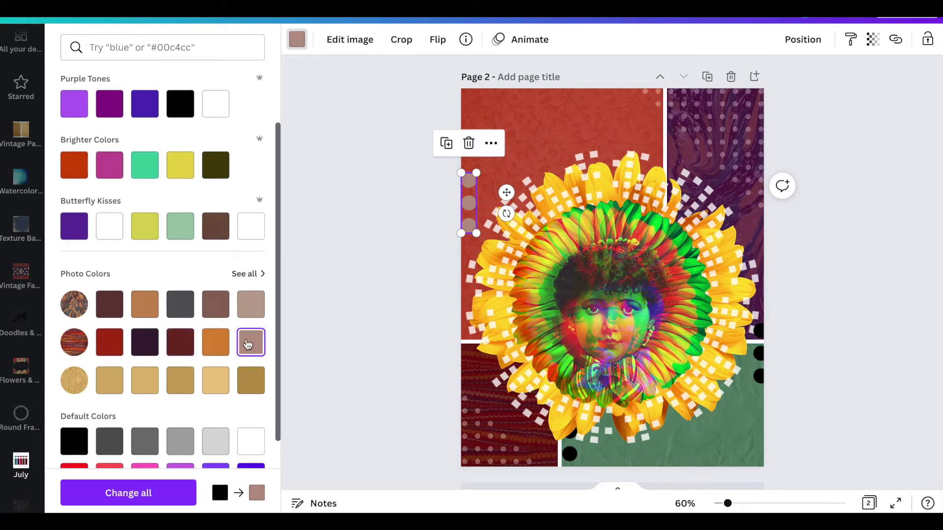
scroll(248, 344, "up", 2)
key("Escape")
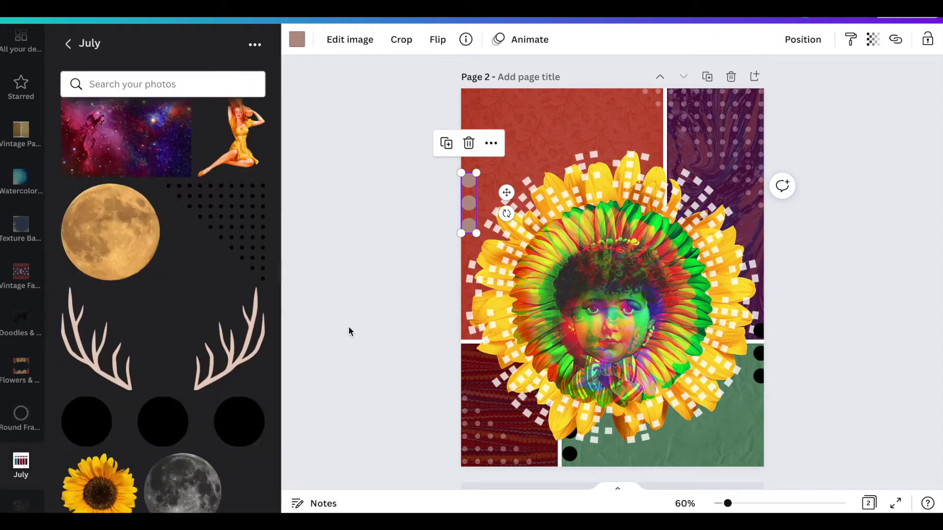
- Add the July Color Palette image to the page and sample its Oak Tree brown for the red panel's dot column
scroll(132, 287, "up", 3)
left_click(214, 252)
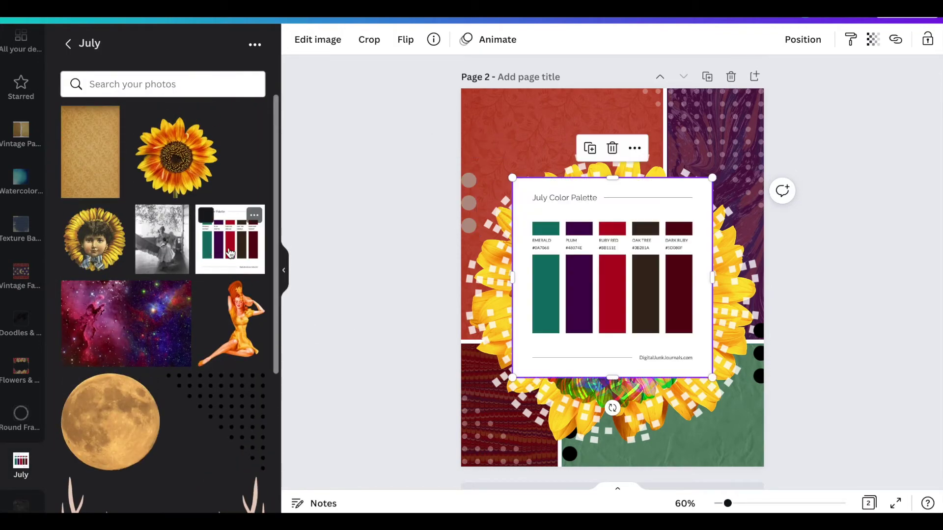
left_click(469, 208)
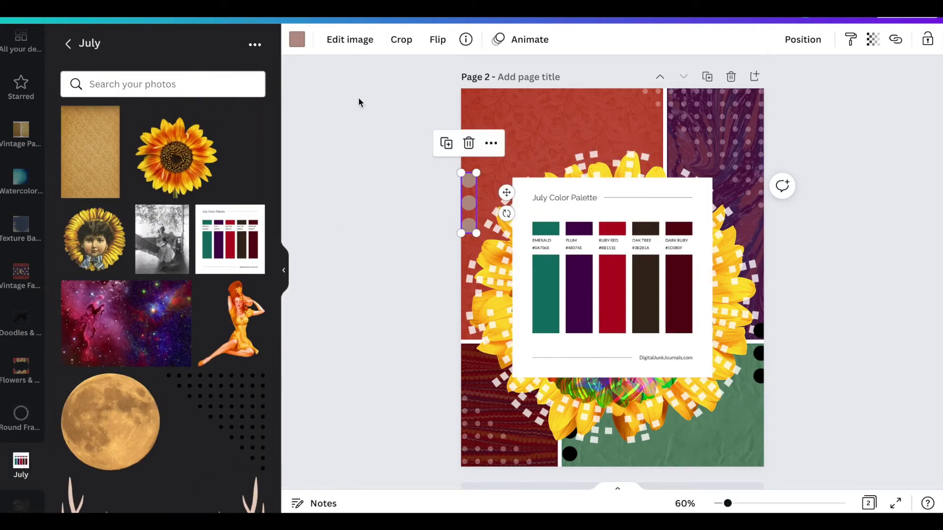
left_click(297, 40)
left_click(68, 118)
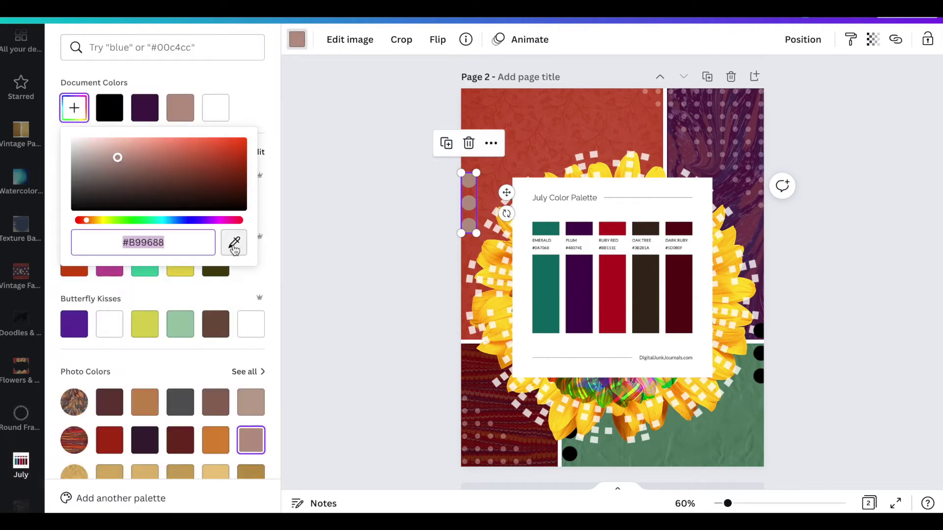
left_click(234, 242)
left_click(658, 325)
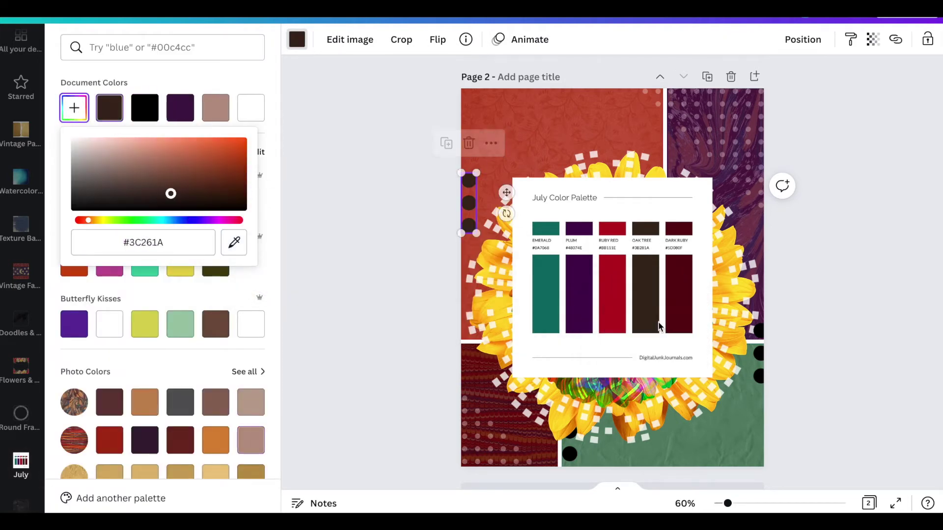
- Apply the same Oak Tree brown to the remaining dot columns and delete the July palette image from the page
left_click(373, 329)
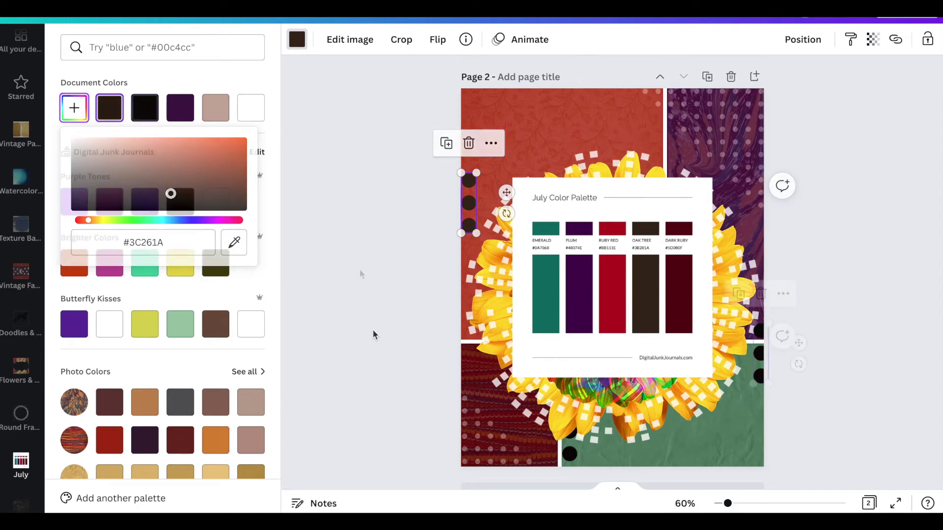
left_click(600, 328)
key("Delete")
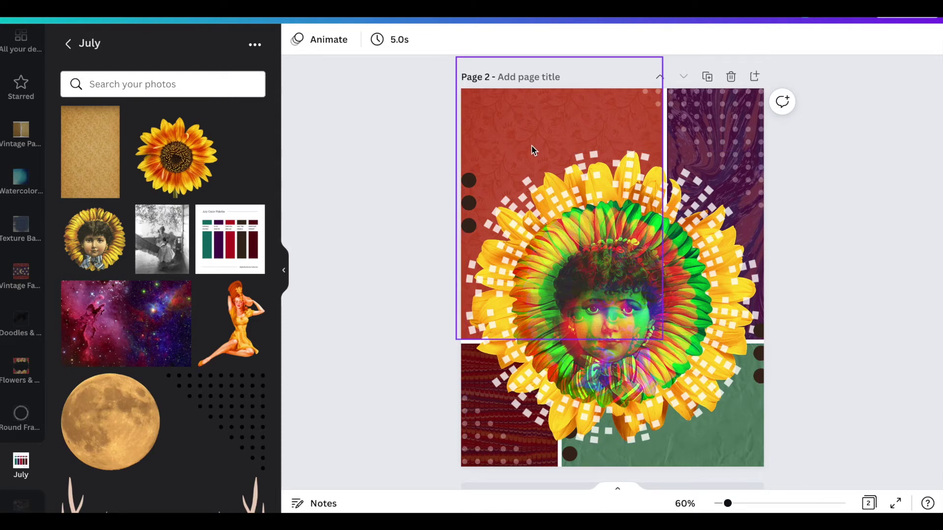
- Add a heading reading "that familiar conviction" to the page
scroll(22, 199, "up", 5)
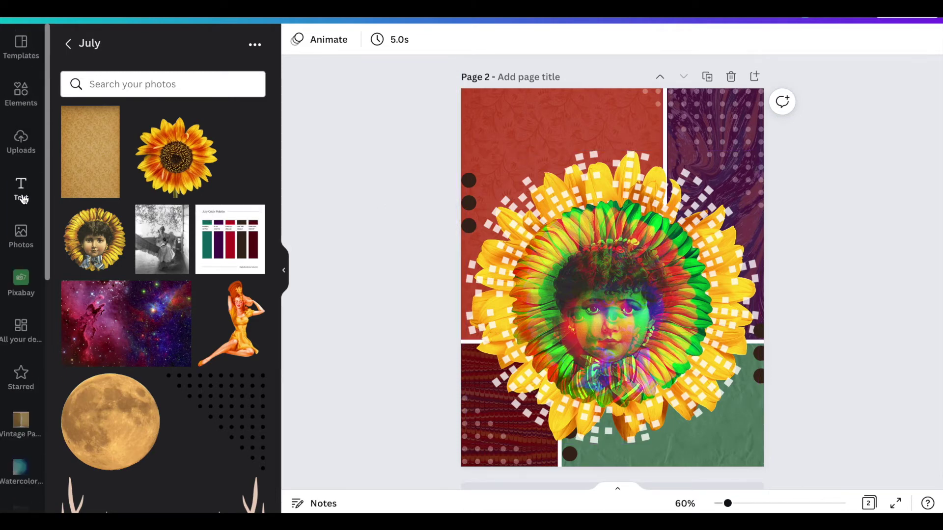
left_click(21, 189)
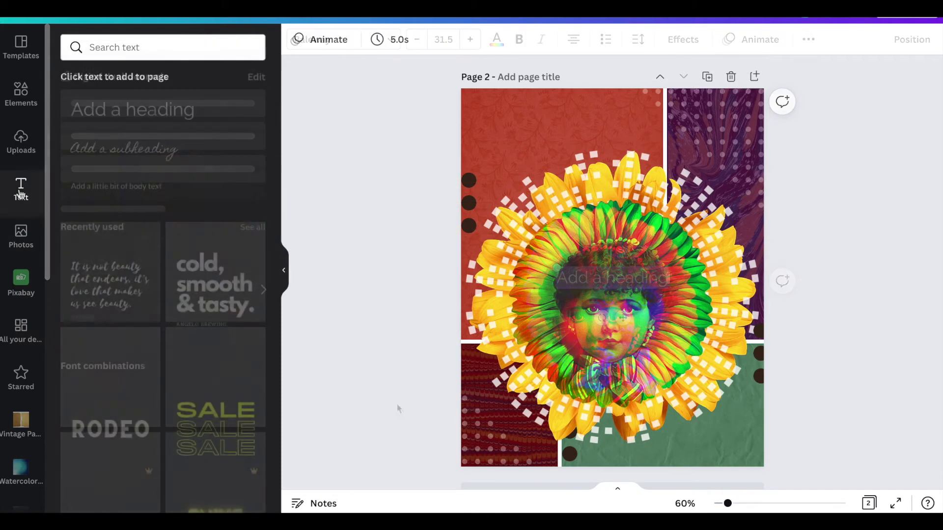
left_click(132, 109)
type("that familiar conviction")
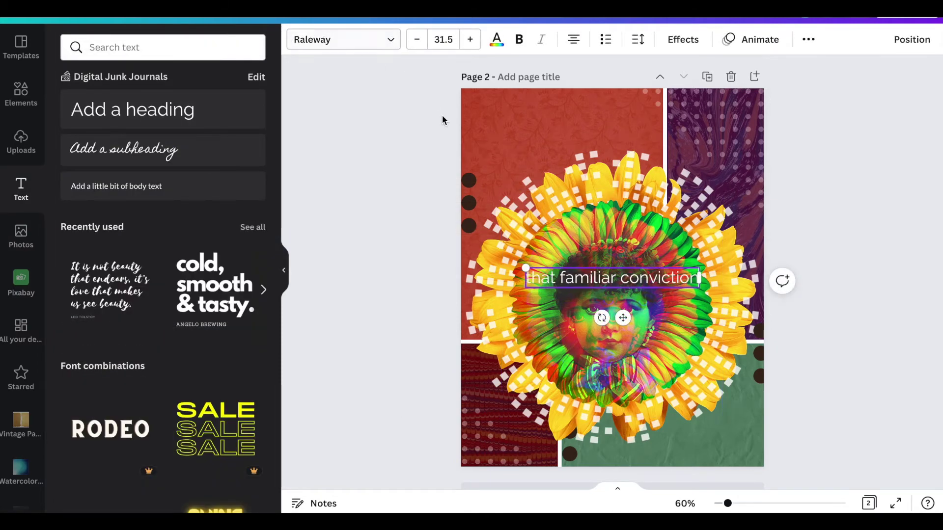
- Set the heading's font to True Typewriter and change its text to all uppercase
left_click(390, 41)
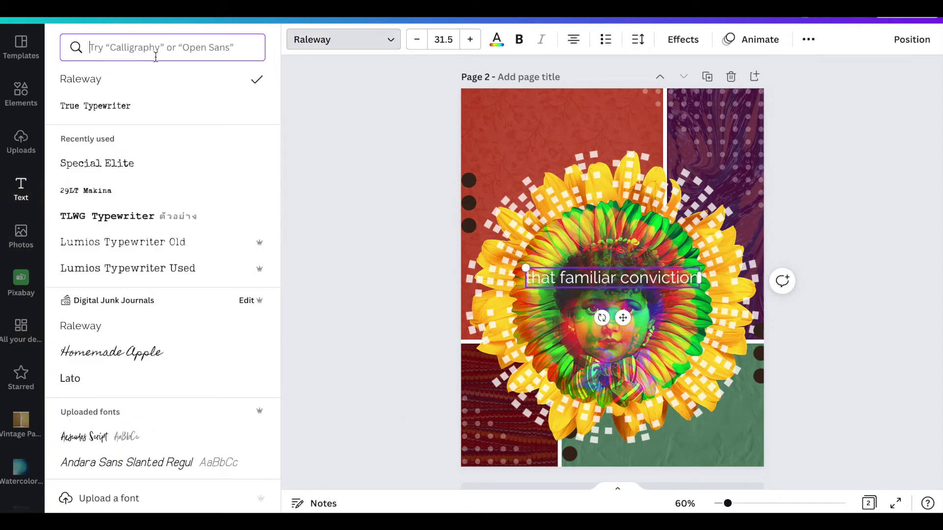
type("typewriter")
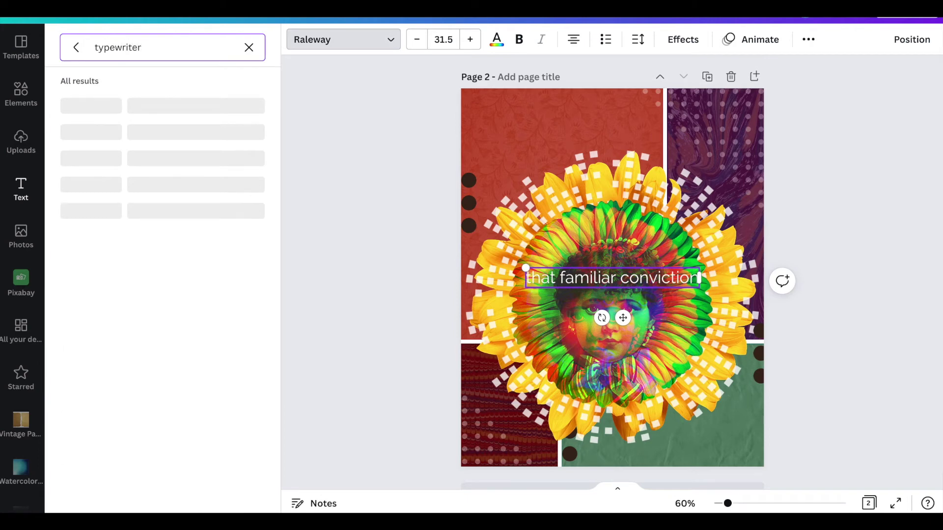
scroll(169, 271, "down", 5)
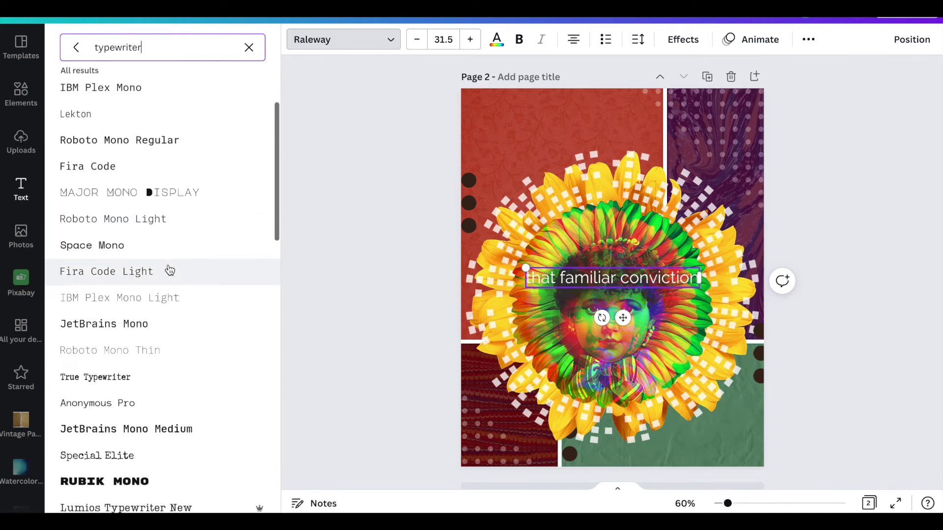
left_click(164, 298)
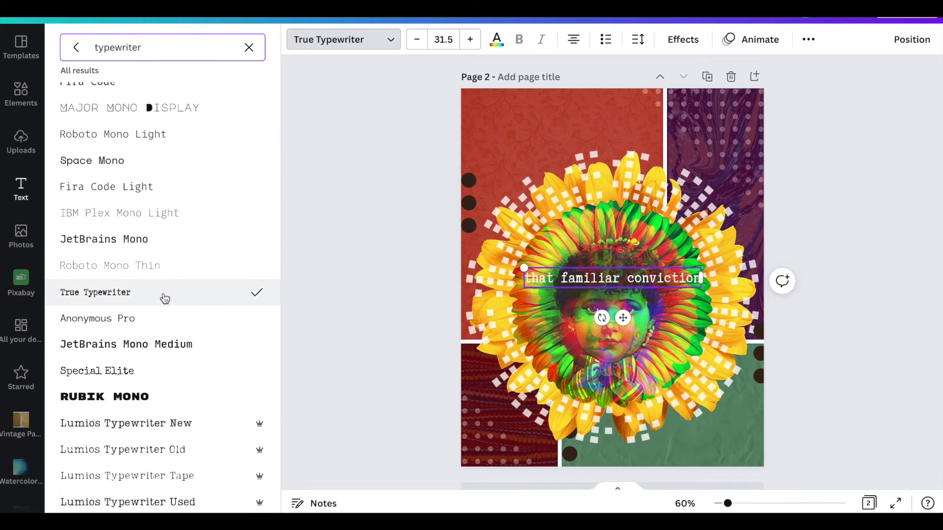
left_click(809, 45)
left_click(694, 72)
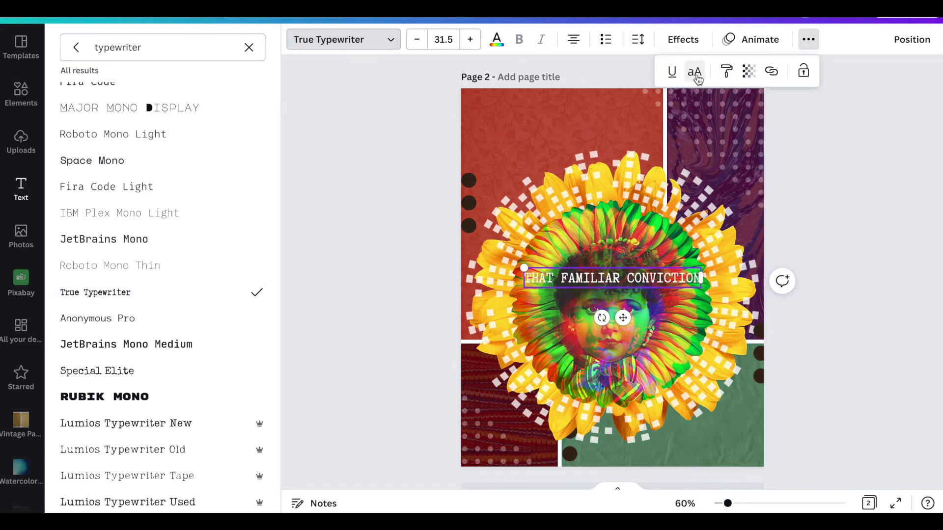
- Change the heading's font to 29LT Makina and move the heading into the upper part of the red panel
scroll(177, 366, "down", 2)
scroll(177, 365, "down", 2)
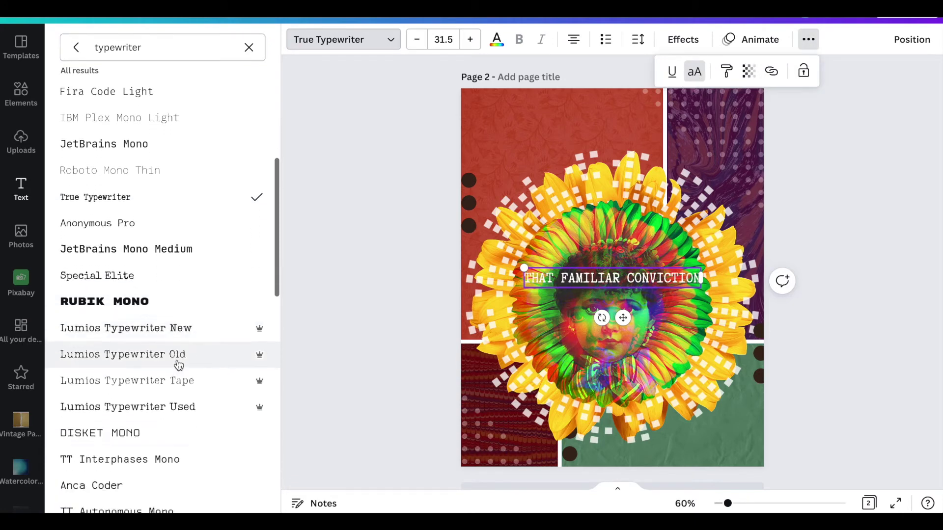
left_click(166, 387)
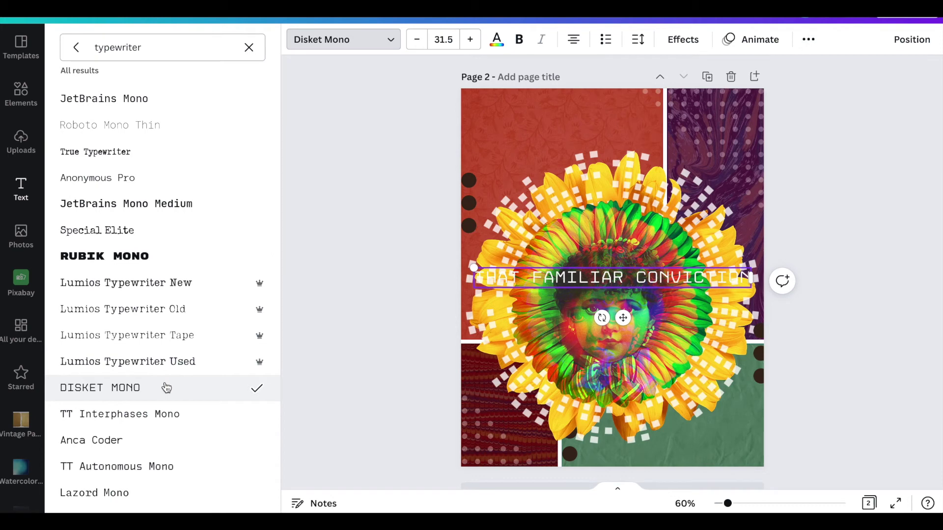
scroll(165, 388, "down", 2)
left_click(163, 414)
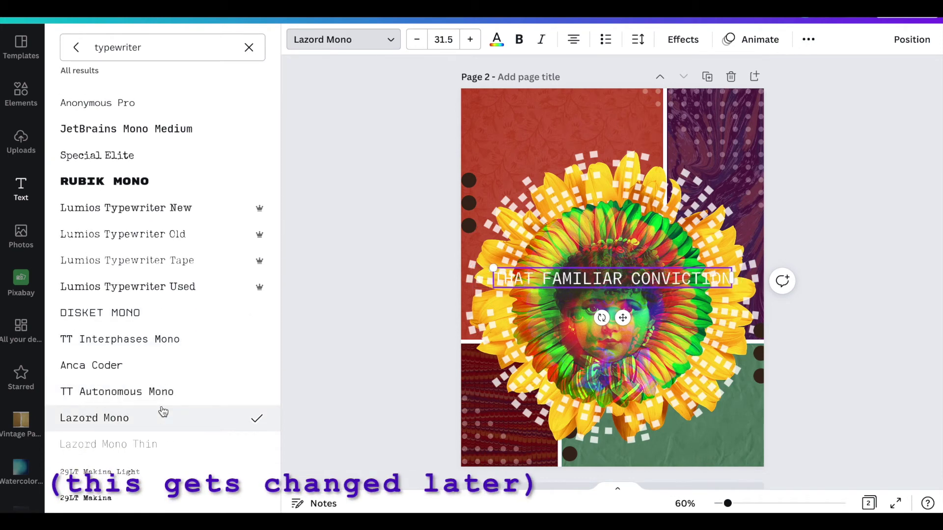
scroll(163, 411, "down", 2)
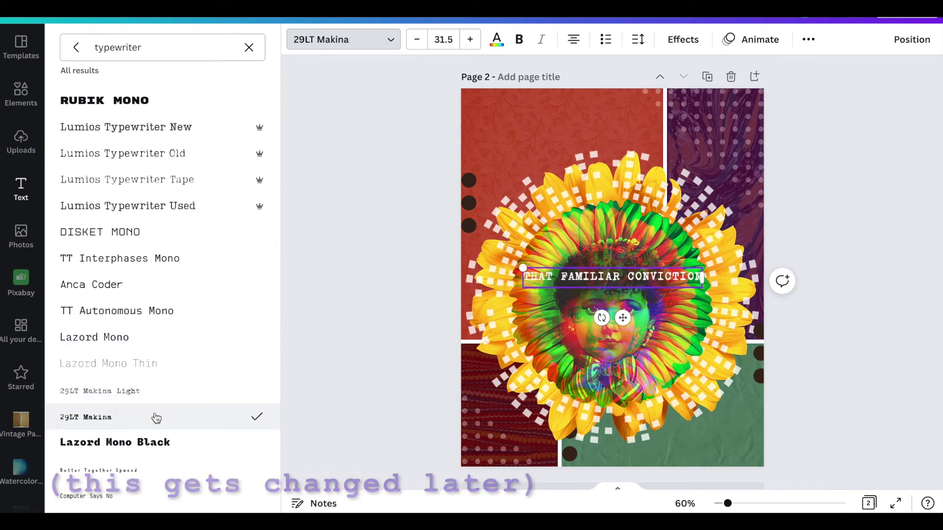
left_click_drag(622, 318, 576, 168)
key("Escape")
- Add the wide looping scribble from the starred items and enlarge it to span the upper half of the page
left_click(20, 295)
scroll(146, 299, "down", 8)
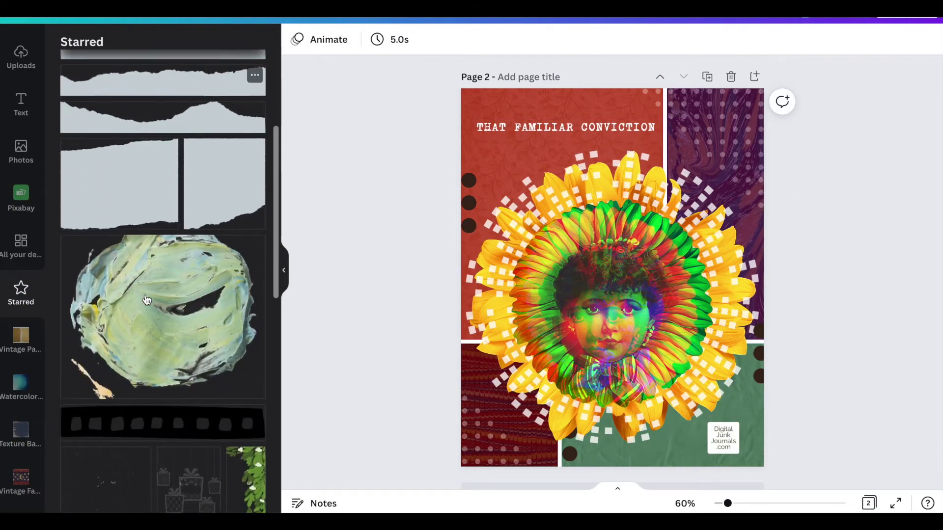
scroll(146, 300, "down", 10)
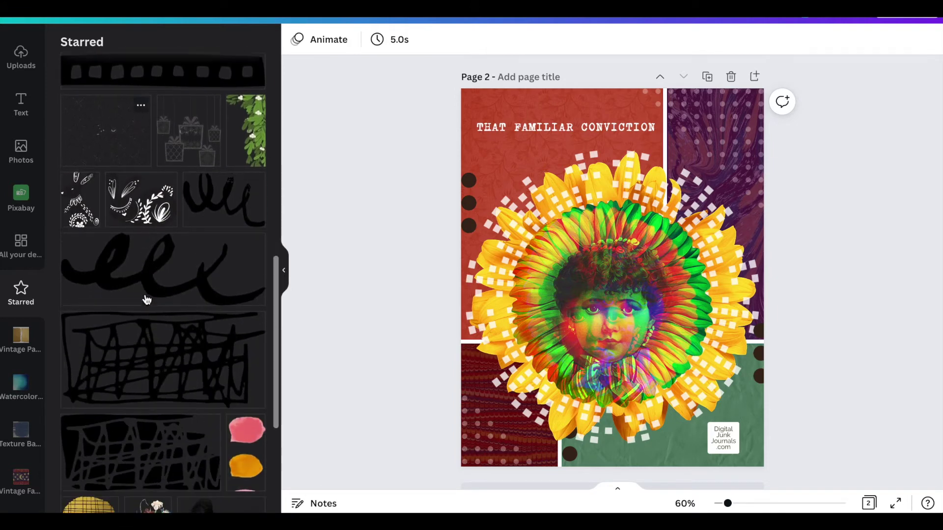
left_click(193, 396)
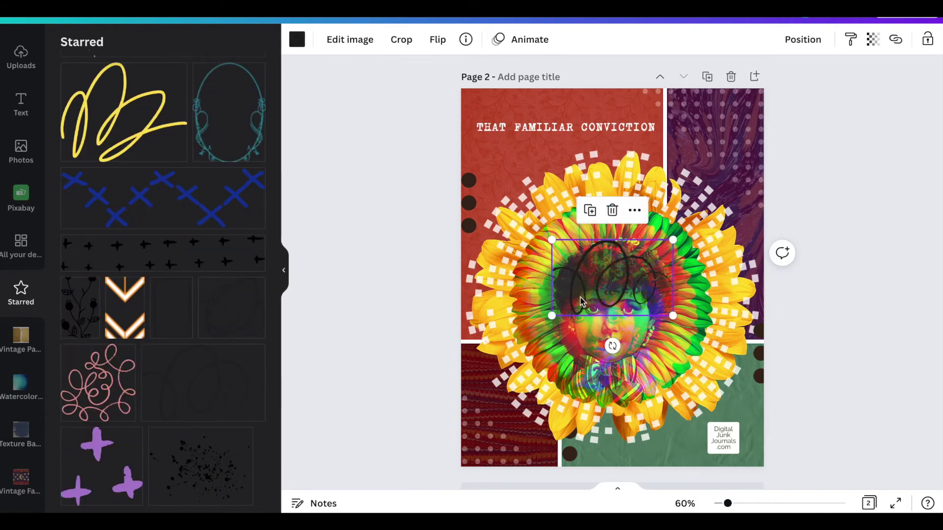
left_click_drag(611, 277, 548, 211)
mouse_move(639, 260)
left_mouse_down()
mouse_move(568, 221)
mouse_move(786, 356)
left_mouse_up()
mouse_move(635, 225)
left_mouse_down()
mouse_move(611, 192)
mouse_move(636, 188)
left_mouse_up()
- Recolor the looping scribble white and layer it behind the sunflower but in front of the textured panels
left_click(297, 39)
left_click(216, 202)
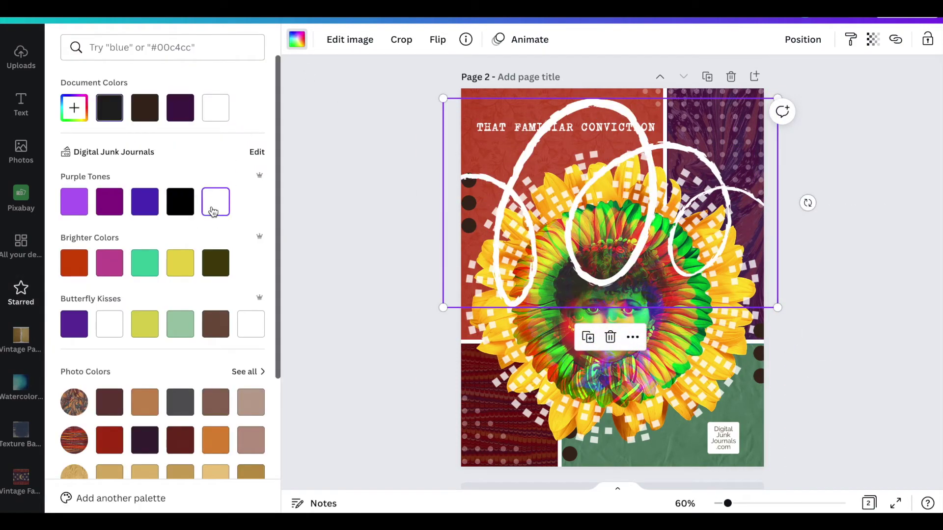
left_click(803, 39)
left_click(773, 105)
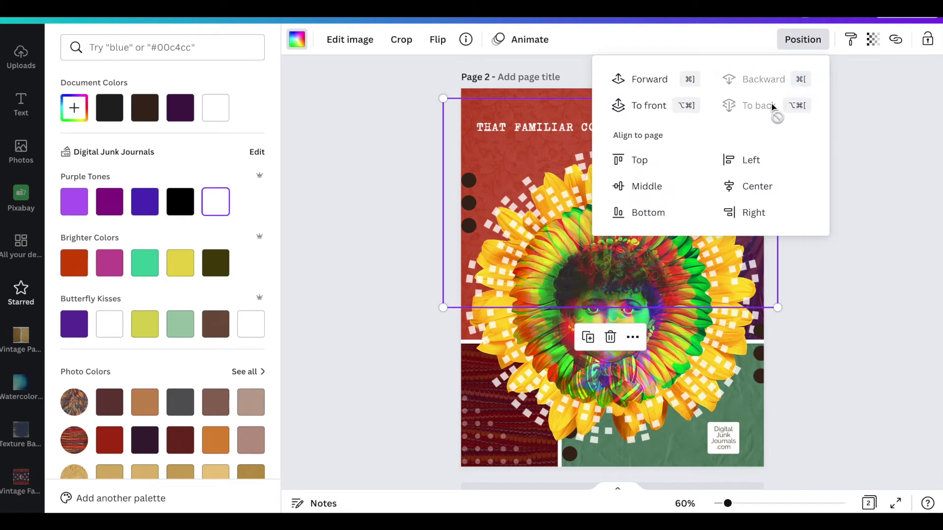
left_click(693, 81)
- Lower the upper scribble's transparency value to about 17
left_click(872, 40)
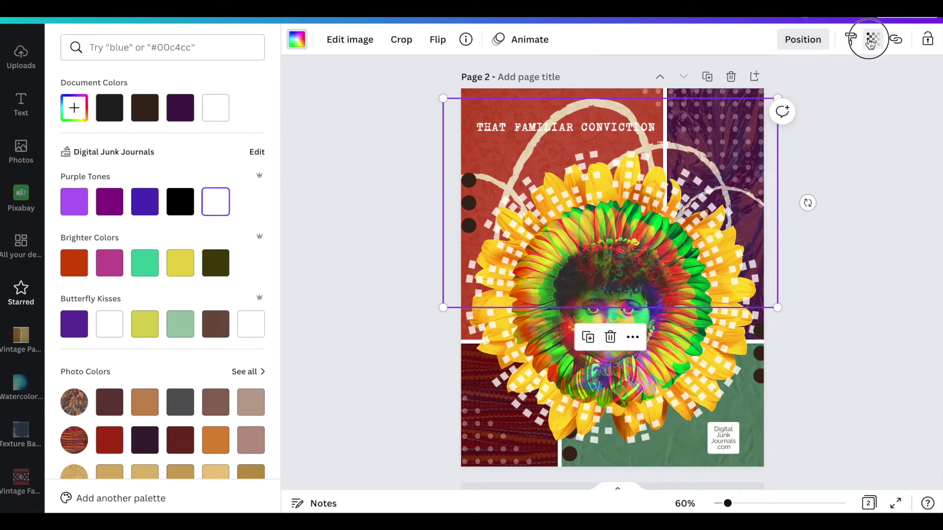
left_click_drag(800, 91, 764, 93)
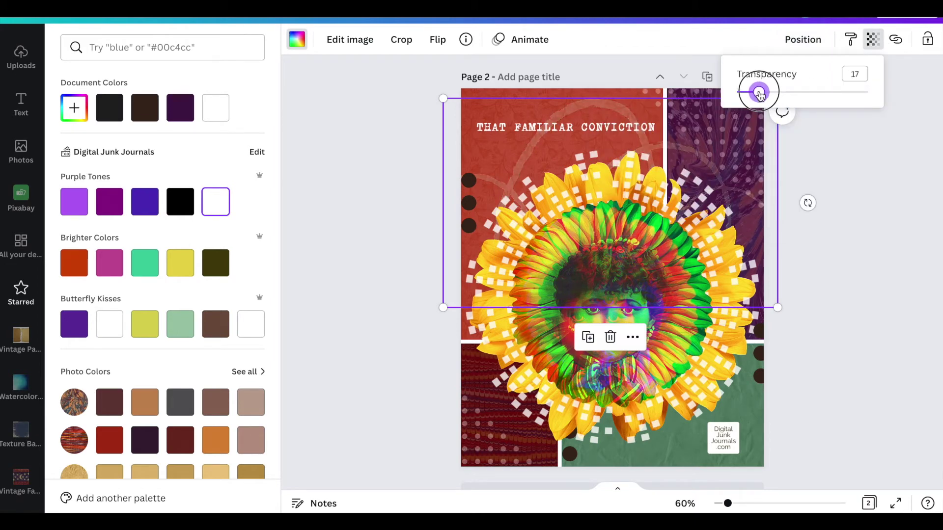
key("Escape")
key("Escape")
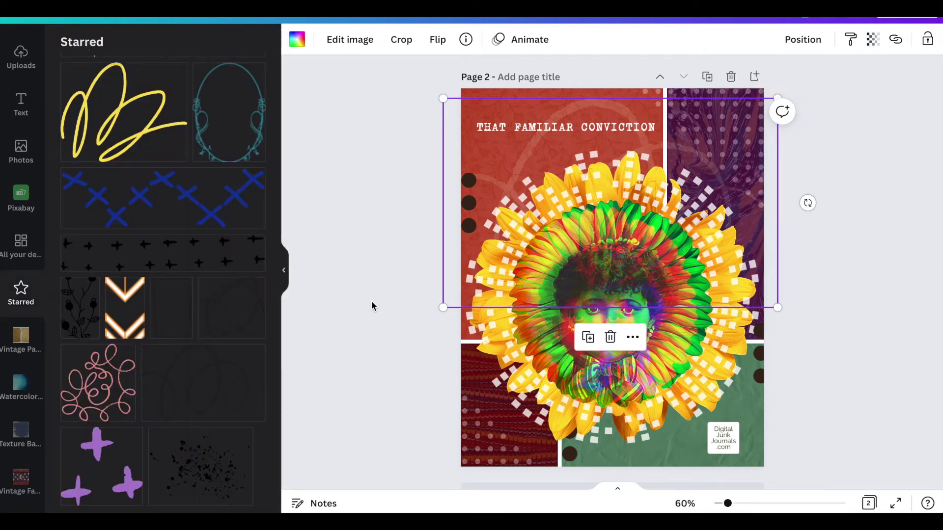
- Add the second starred looping scribble, enlarge it over the lower half of the page and recolor it white
left_click(224, 324)
left_click_drag(635, 283, 687, 399)
left_click_drag(722, 345, 829, 246)
left_click_drag(794, 352, 683, 369)
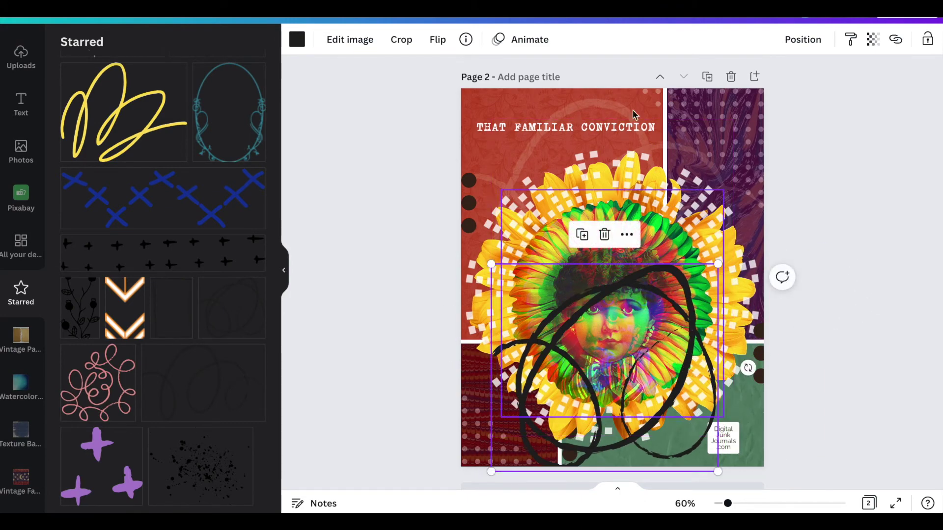
left_click(296, 39)
left_click(216, 201)
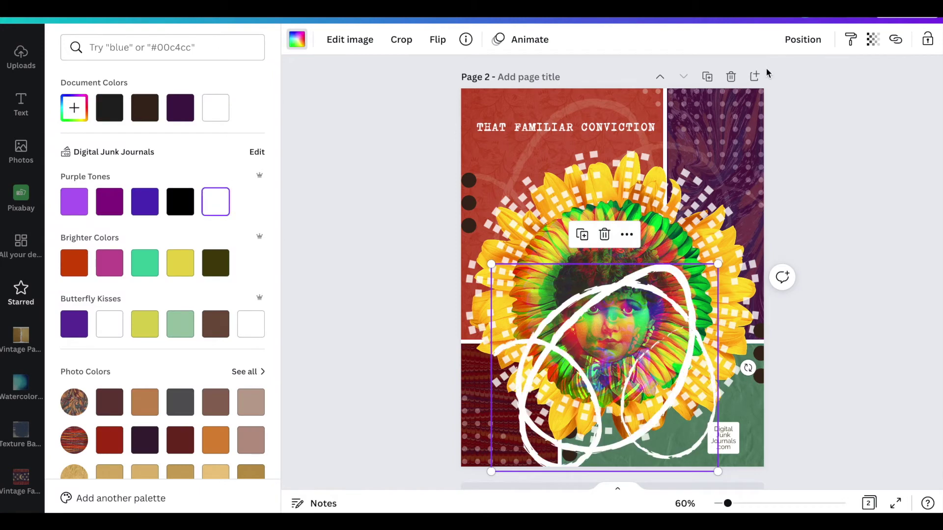
- Layer the lower scribble behind the sunflower and in front of the panels, with its transparency set to 10
left_click(809, 43)
left_click(785, 104)
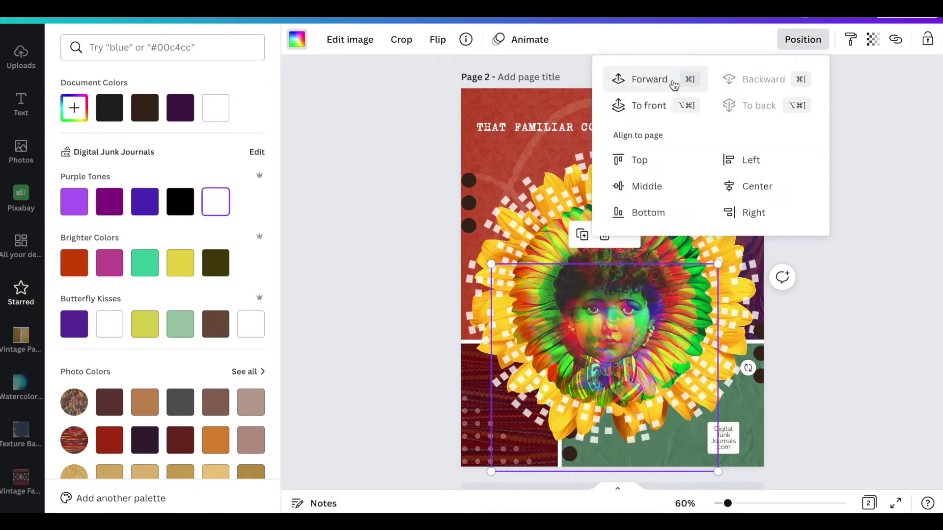
left_click(873, 39)
left_click_drag(867, 93, 755, 98)
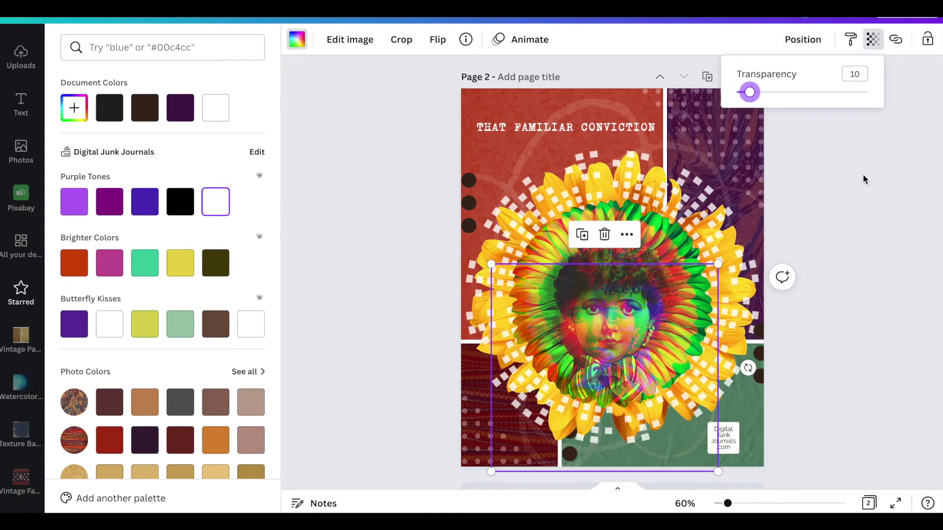
left_click(865, 179)
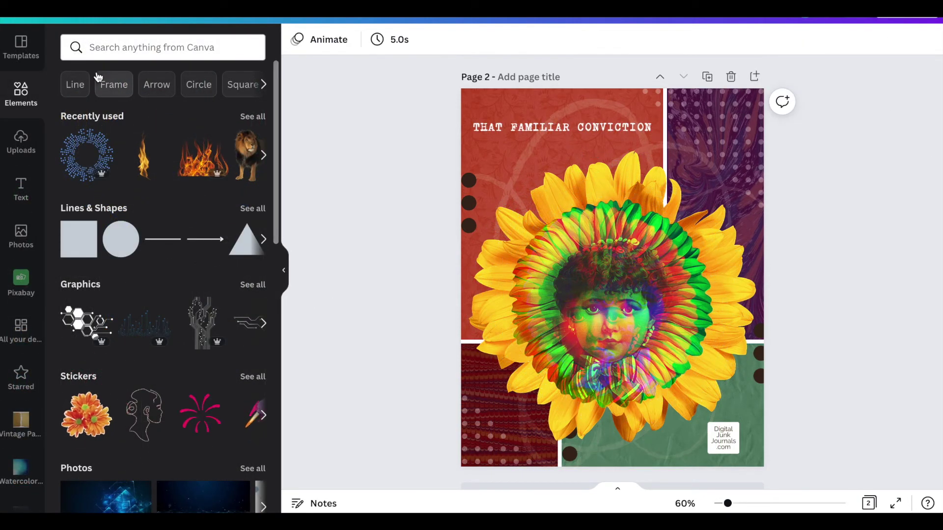
- Search the elements for "circle frame" and add the gold splatter circle to the page
left_click(144, 42)
type("circle frame")
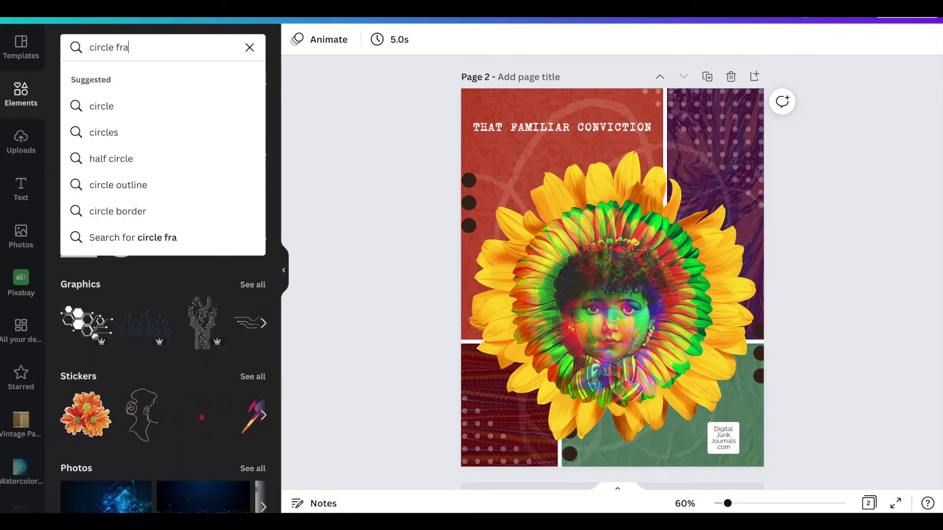
key("Return")
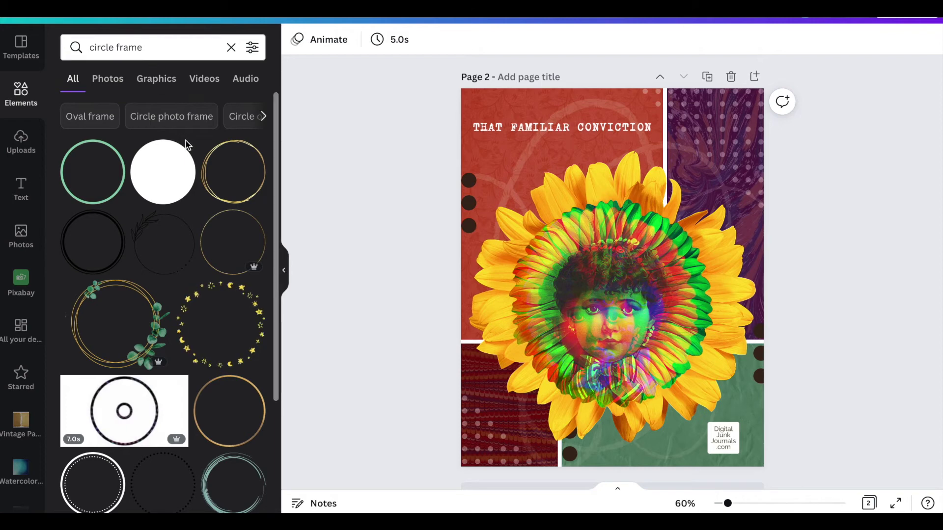
scroll(190, 166, "down", 4)
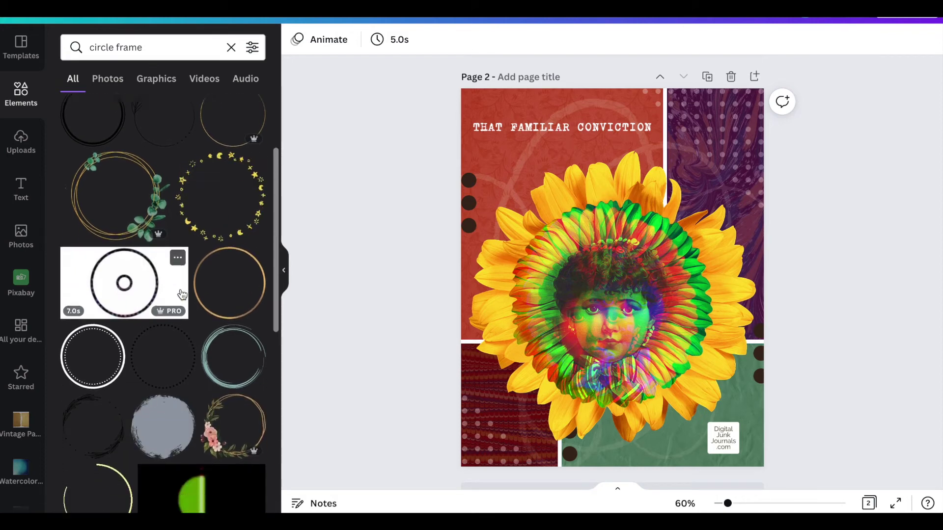
scroll(182, 294, "down", 5)
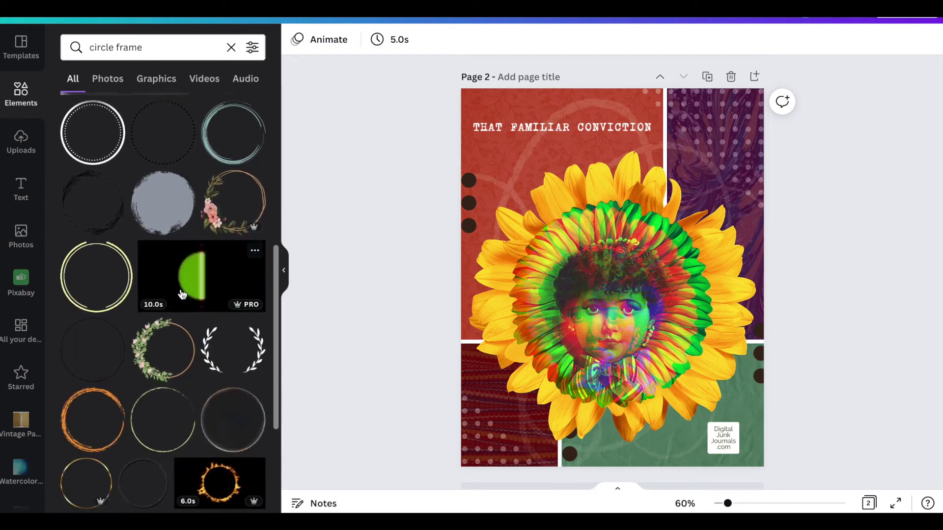
scroll(182, 293, "down", 3)
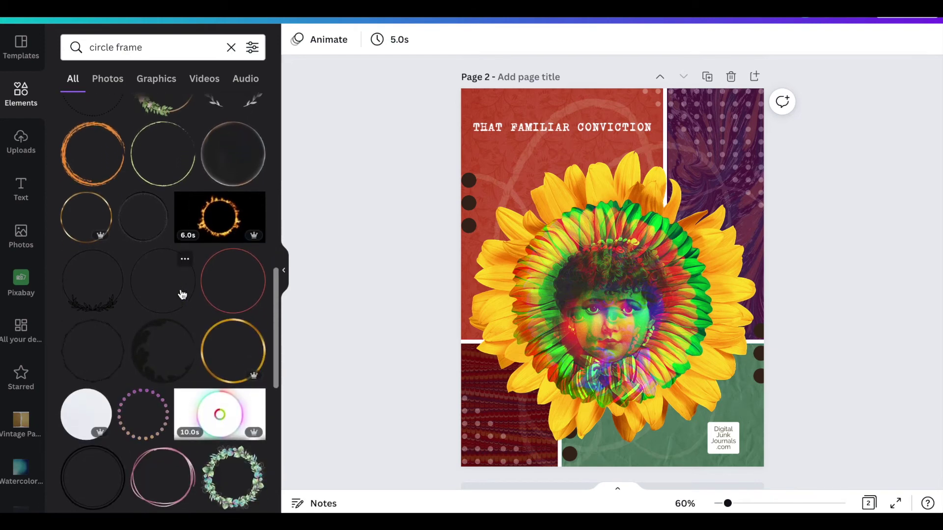
scroll(181, 294, "down", 5)
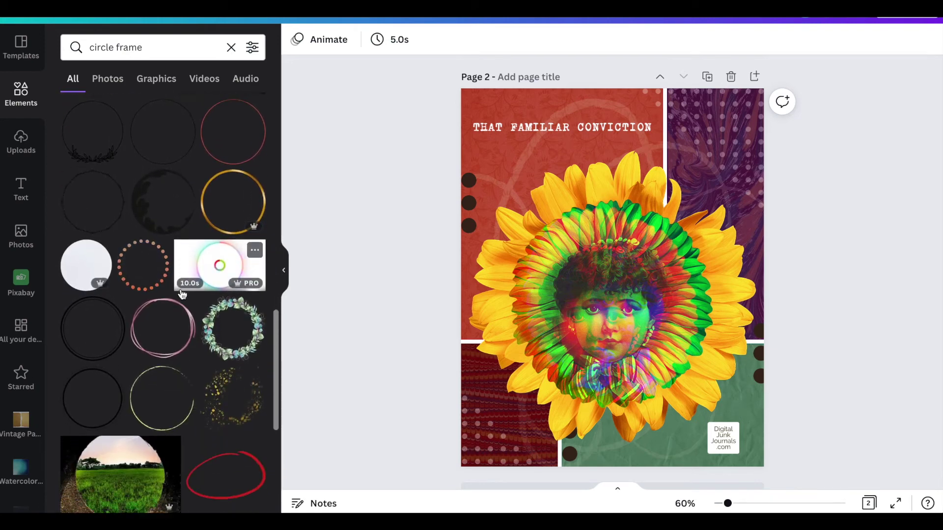
scroll(182, 294, "down", 1)
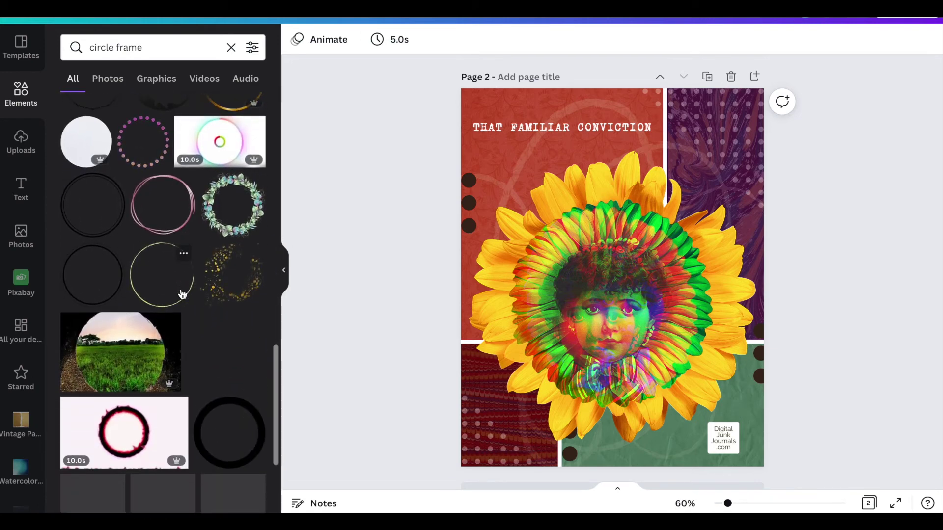
left_click(235, 291)
- Enlarge the gold splatter circle to about the page's width and center it over the sunflower
left_click_drag(620, 293, 577, 315)
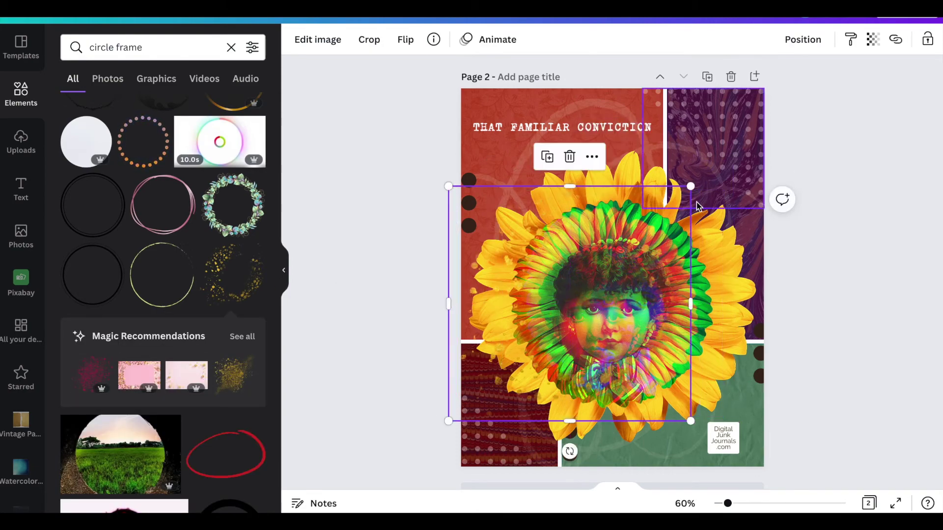
left_click_drag(691, 186, 780, 129)
left_click_drag(628, 280, 627, 311)
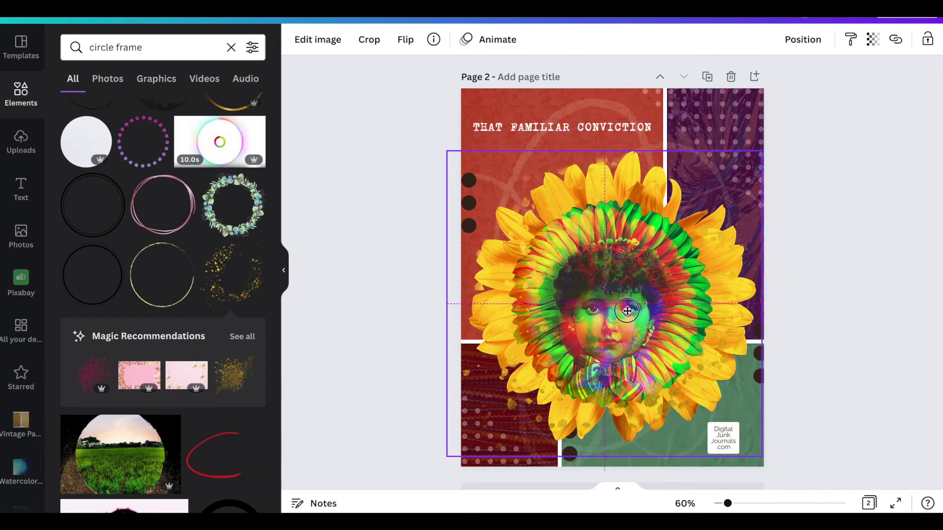
left_click_drag(627, 311, 626, 310)
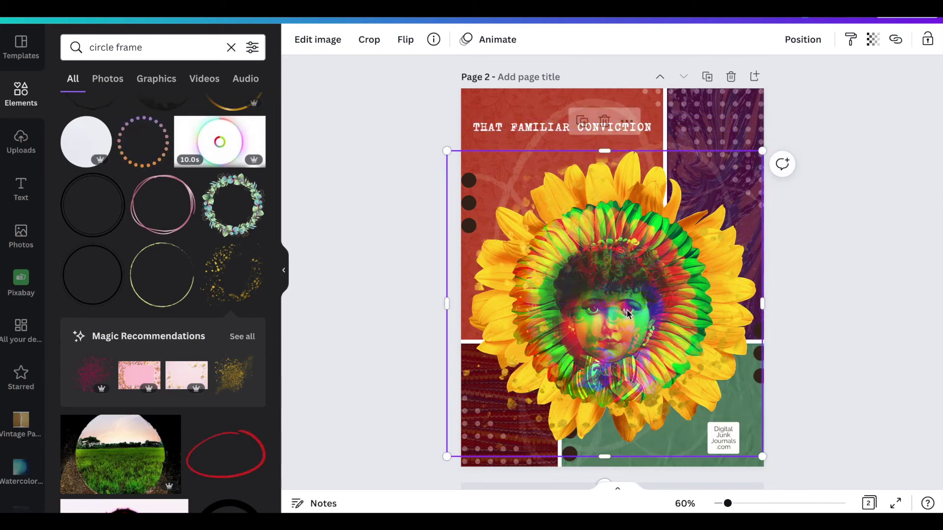
left_click(351, 310)
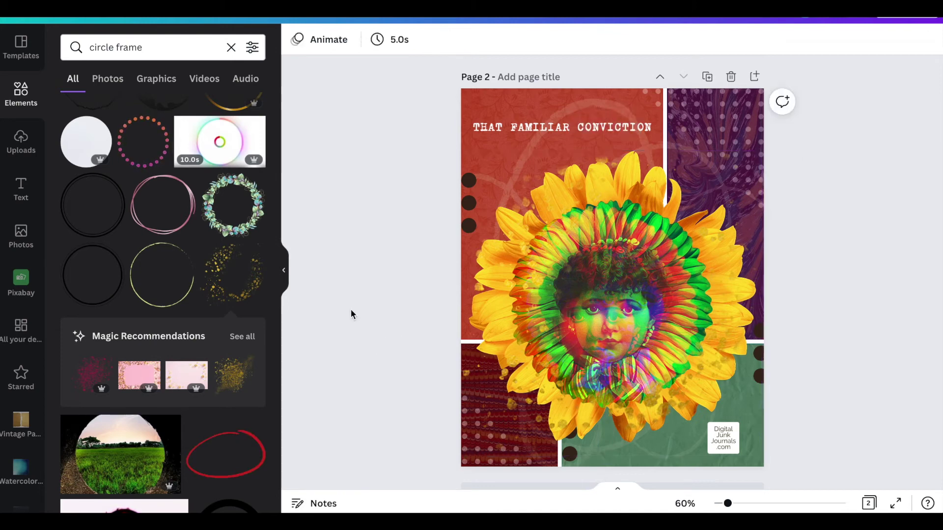
- Search the elements for "gold" and place two gold dust clouds, one over the page's upper left and one over its lower right
left_click(232, 47)
type("gold")
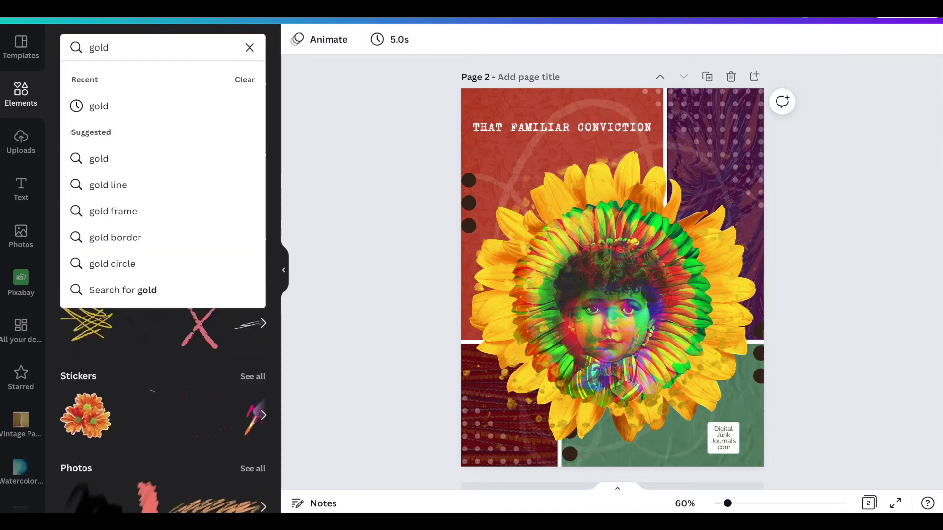
key("Return")
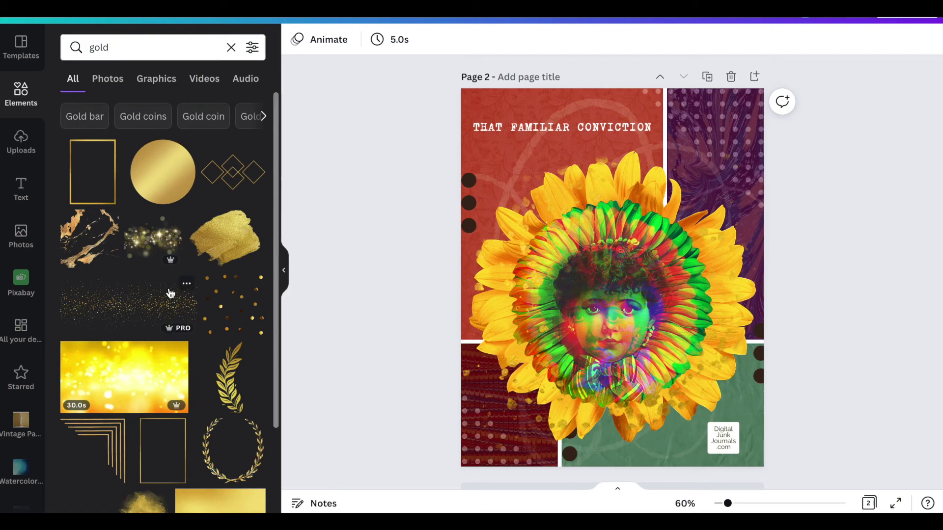
scroll(145, 313, "down", 5)
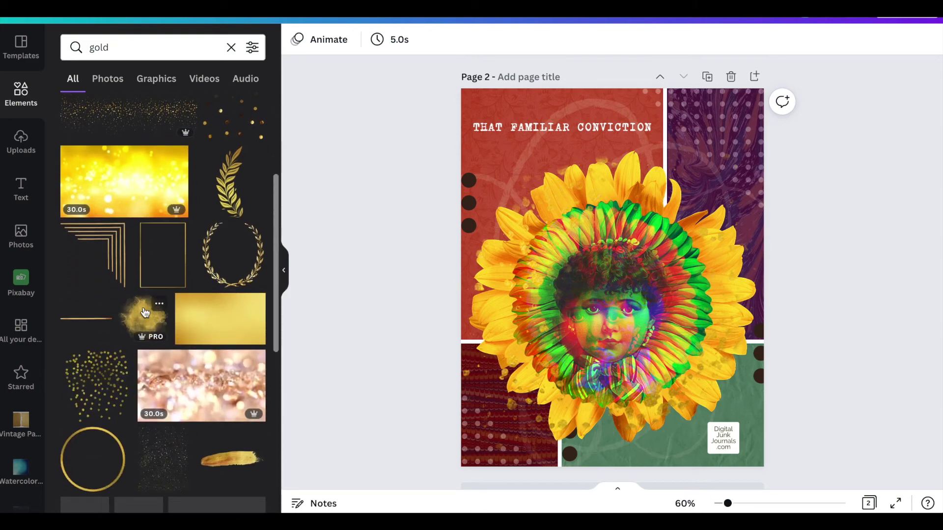
left_click(145, 313)
left_click_drag(610, 273, 552, 225)
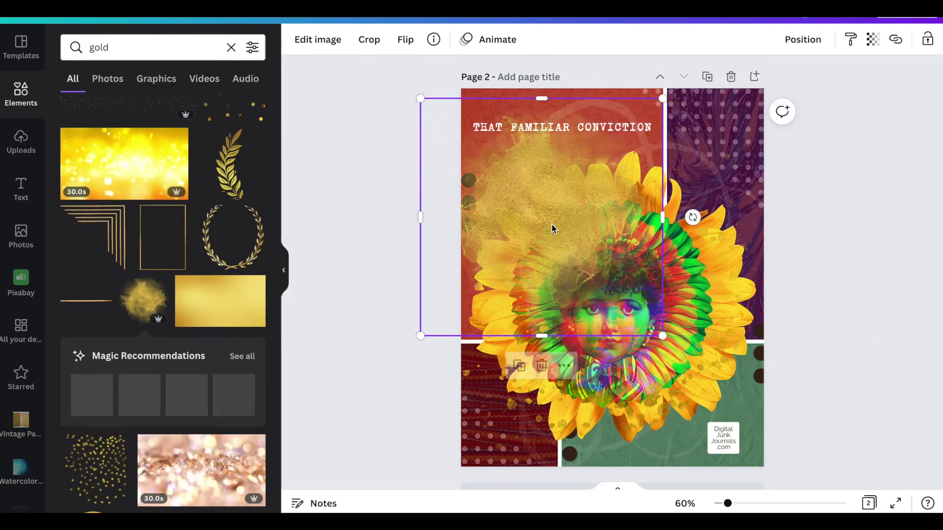
left_click(149, 304)
left_click_drag(634, 264, 673, 362)
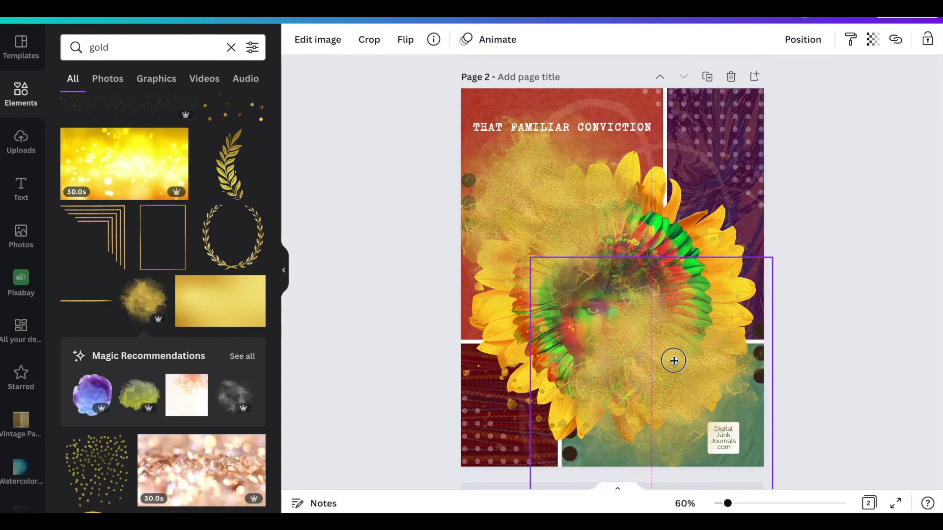
- Layer both gold dust clouds behind the sunflower and in front of the textured panels
left_click(543, 190)
left_click(802, 39)
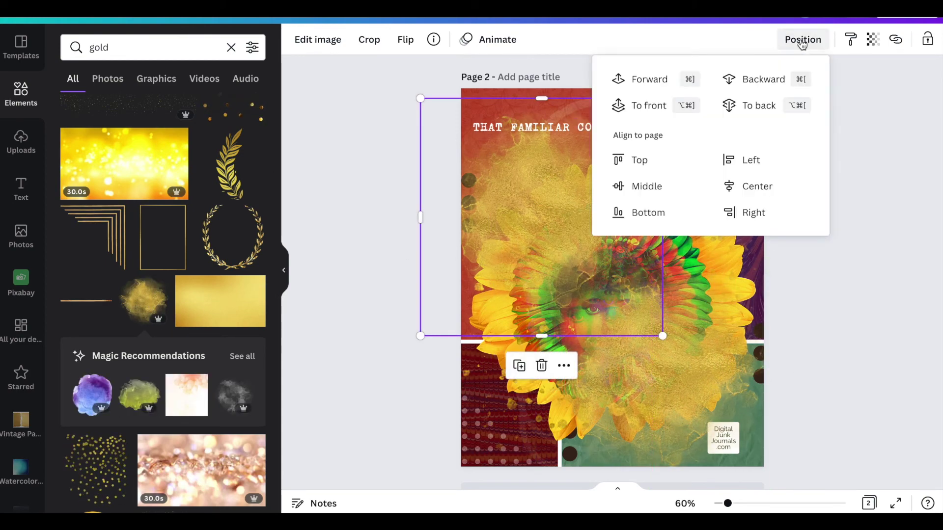
left_click(778, 92)
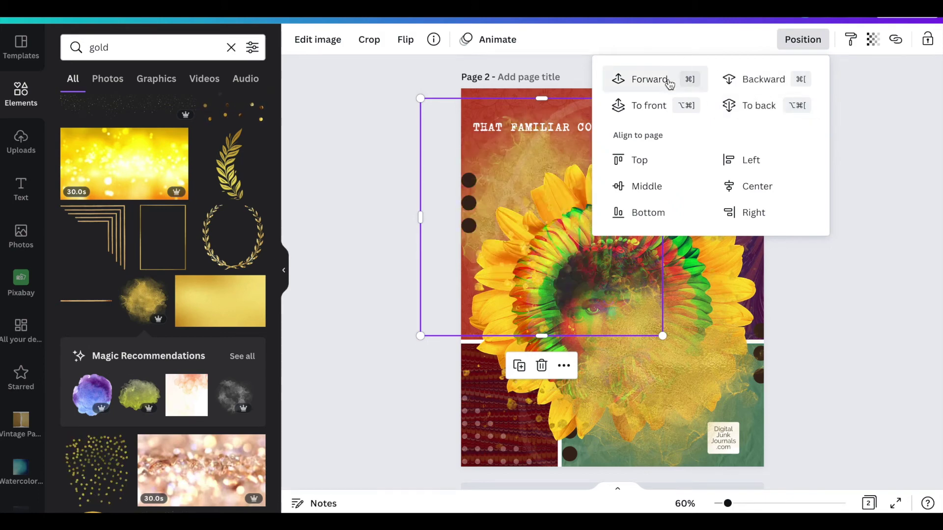
left_click(670, 84)
left_click(714, 382)
left_click(796, 48)
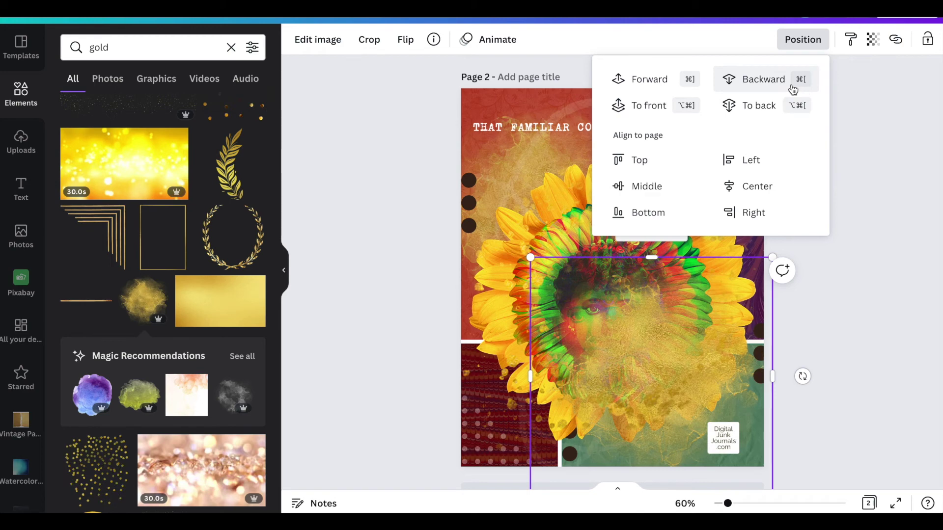
left_click(787, 109)
left_click(666, 77)
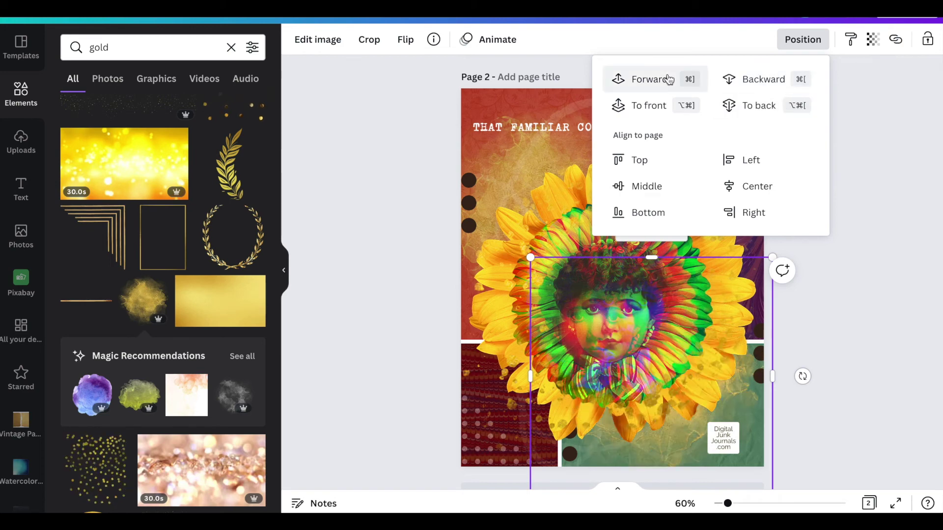
left_click(877, 265)
left_click(877, 265)
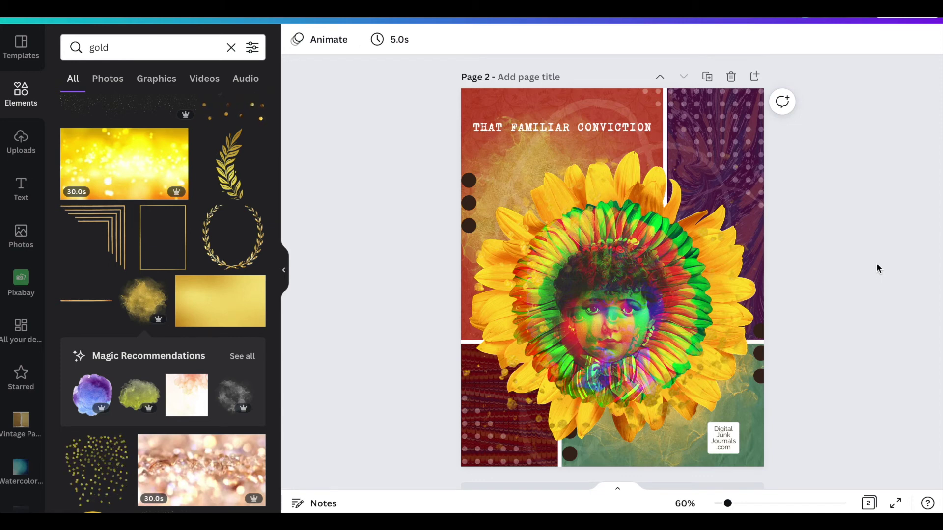
- Recolor the "THAT FAMILIAR CONVICTION" title black
left_click(596, 129)
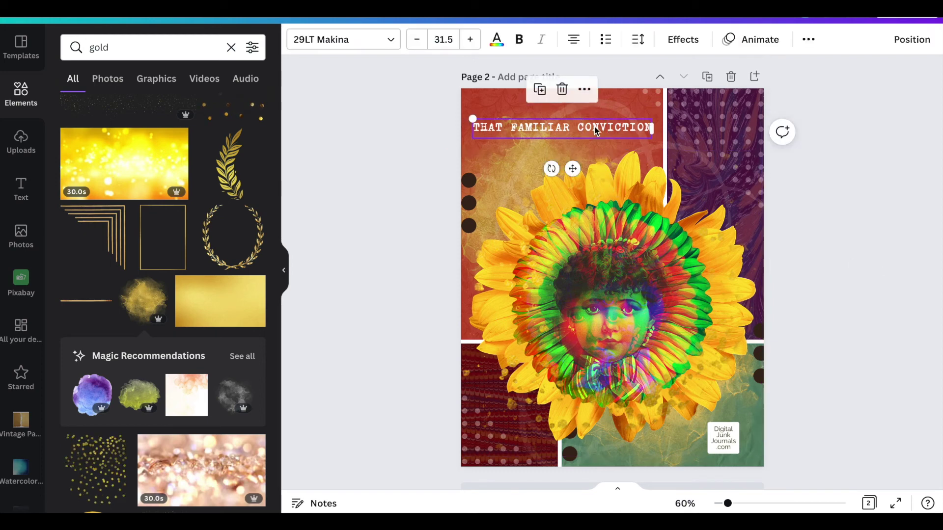
left_click(497, 39)
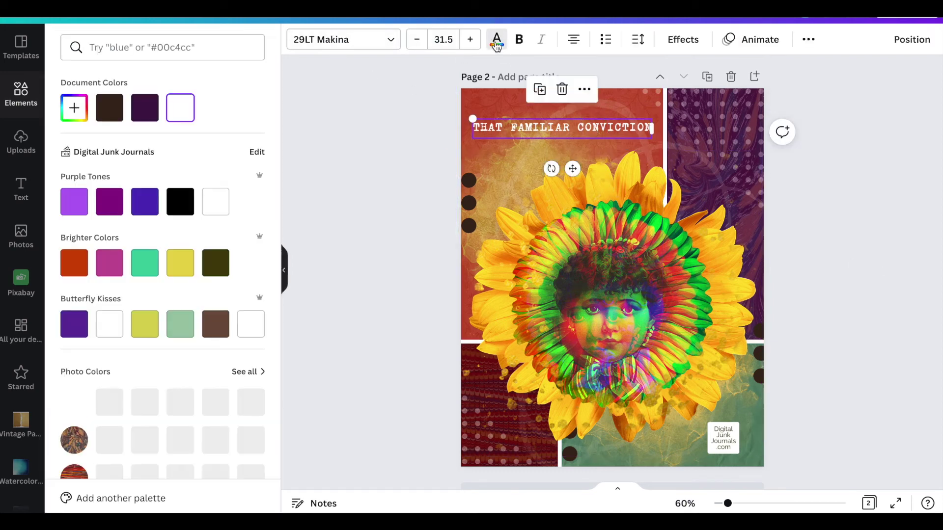
left_click(178, 212)
key("Escape")
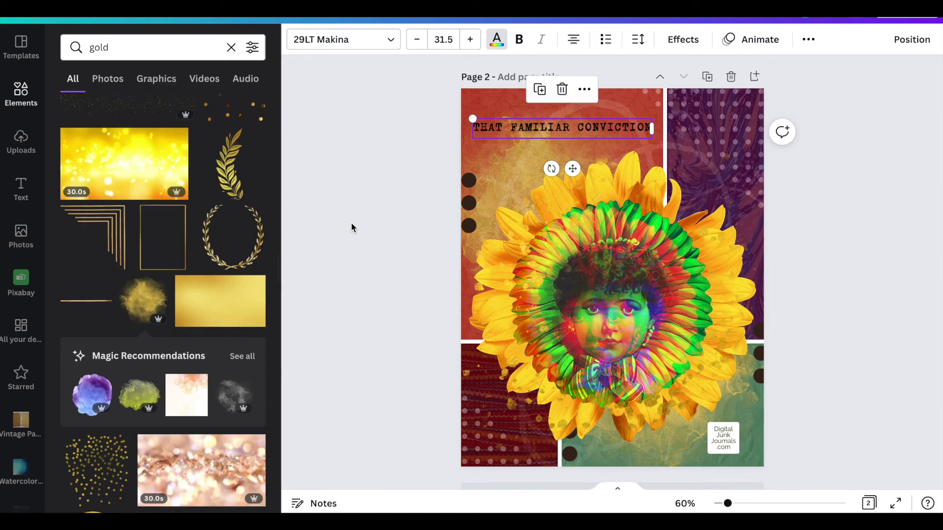
key("Escape")
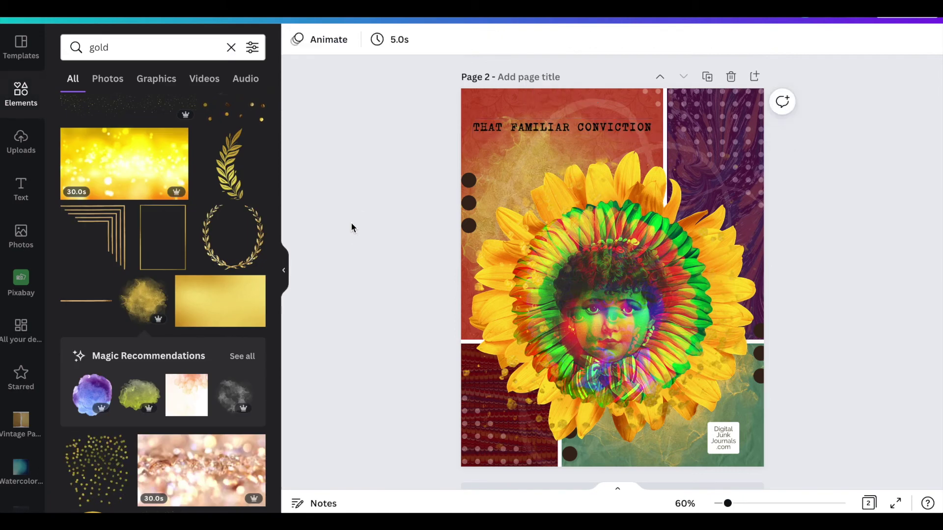
- Recolor the dot grids on the lower-left maroon panel and the upper-right purple panel black
left_click(475, 453)
left_click(295, 42)
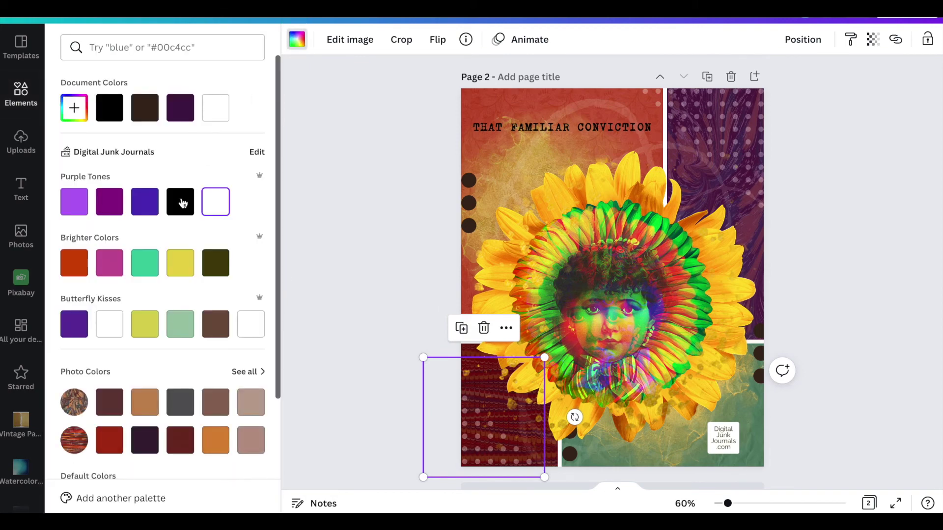
left_click(176, 217)
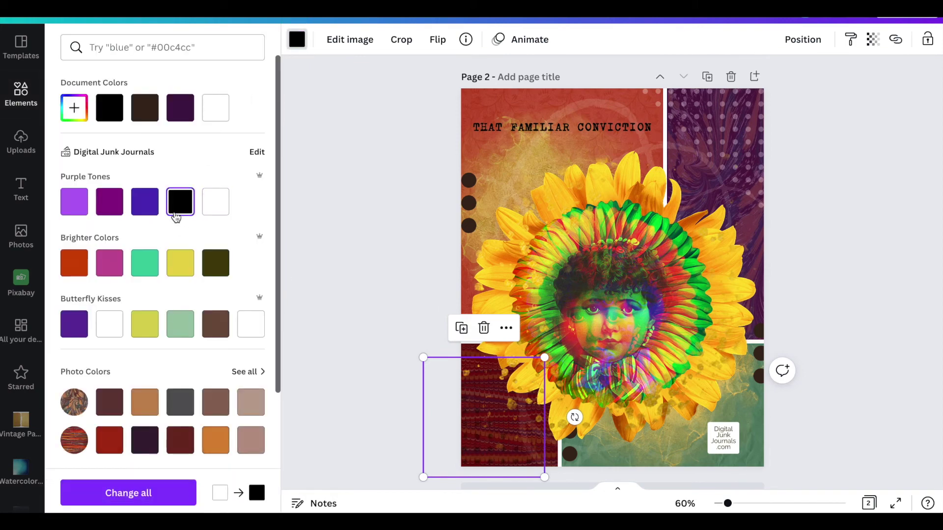
left_click(345, 259)
left_click(712, 147)
left_click(296, 40)
left_click(166, 201)
left_click(364, 256)
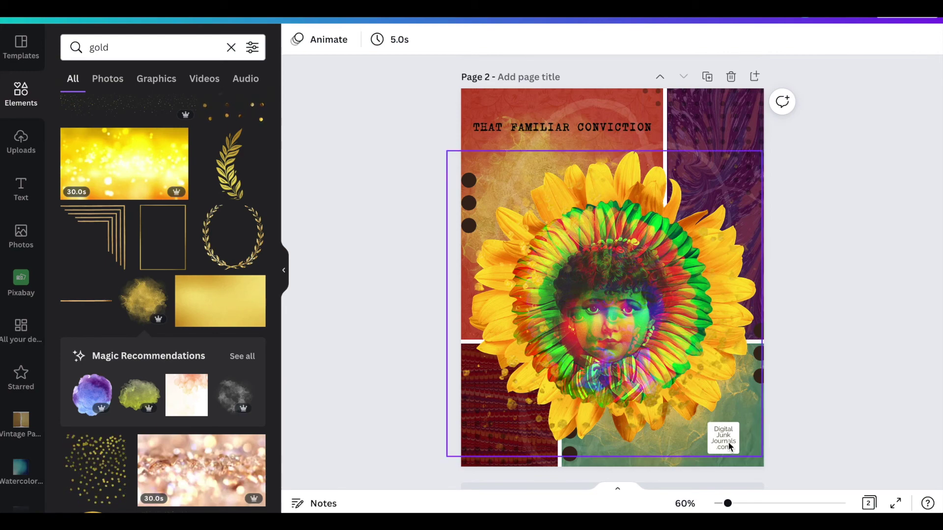
- Search the elements for "dots" and add the scattered black watercolor dots over the upper part of the page
left_click(150, 45)
key("ctrl+a")
key("BackSpace")
type("dots")
key("Return")
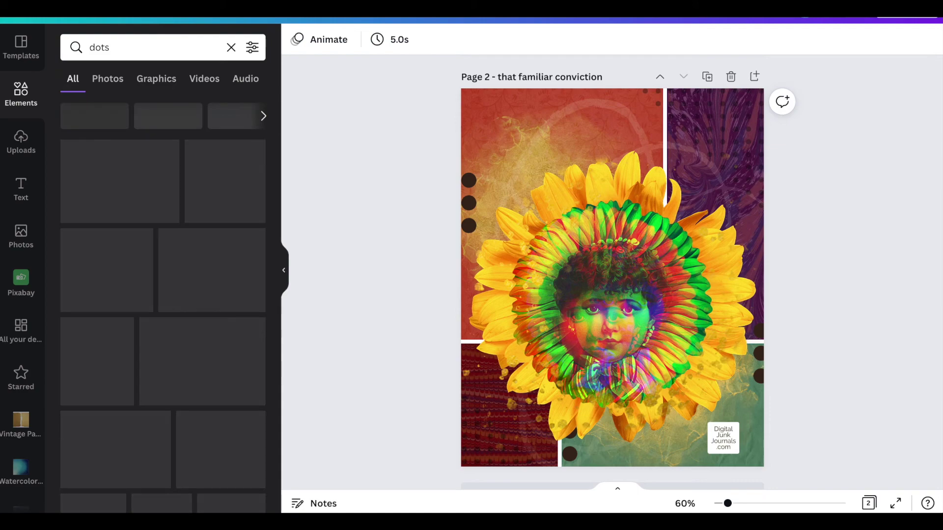
scroll(185, 226, "down", 2)
scroll(202, 332, "down", 5)
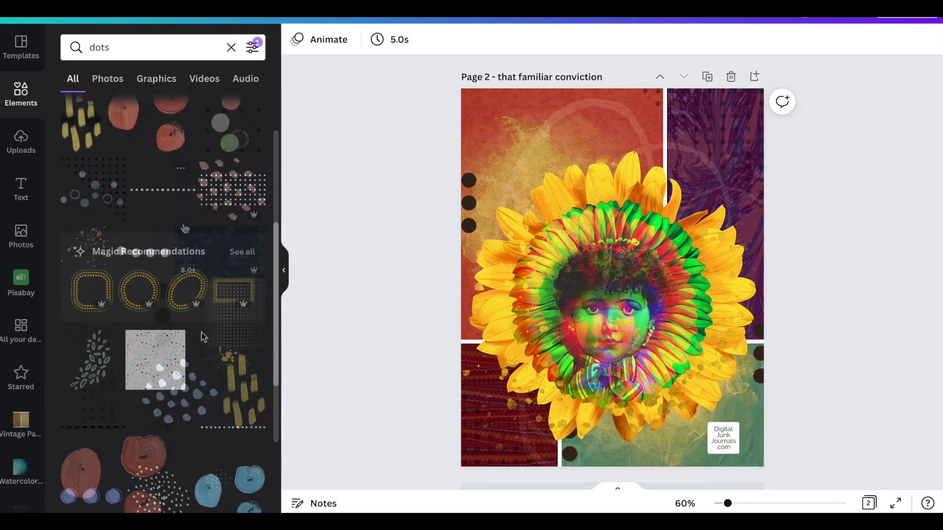
scroll(203, 337, "down", 4)
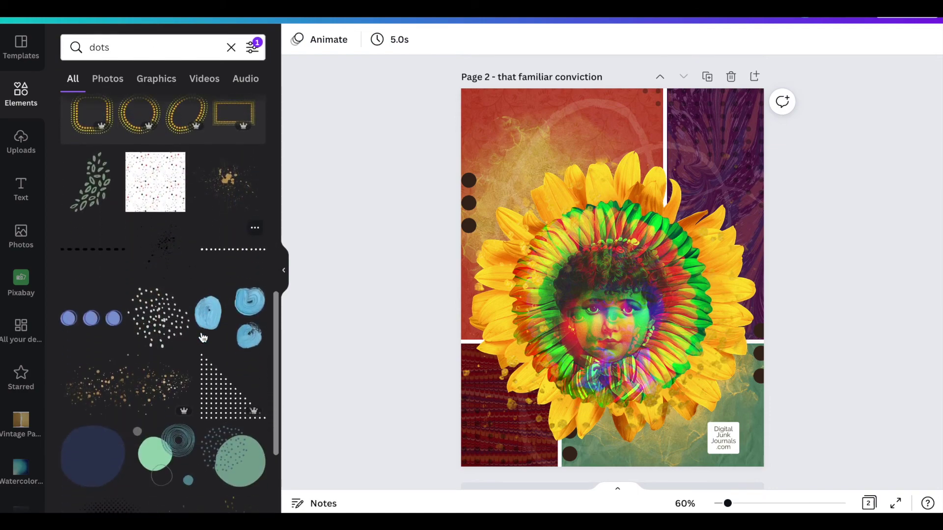
scroll(203, 337, "down", 5)
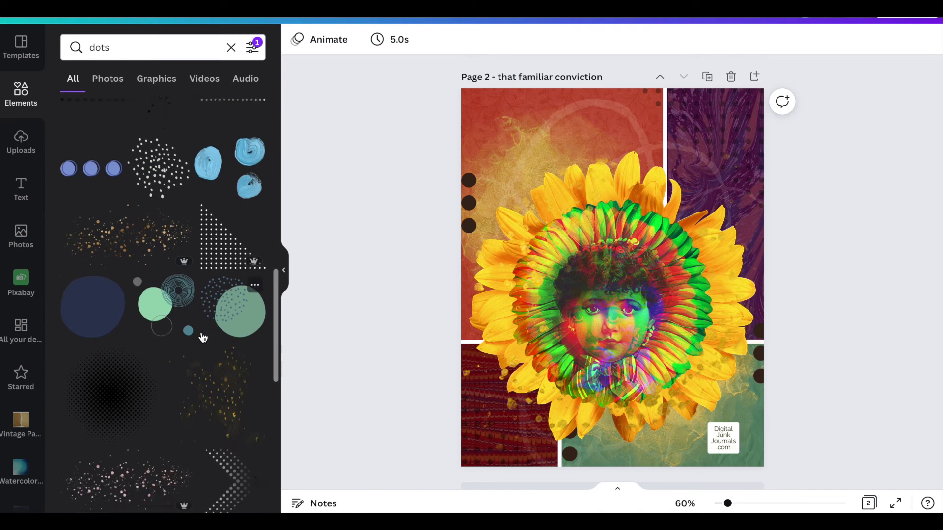
scroll(203, 338, "down", 5)
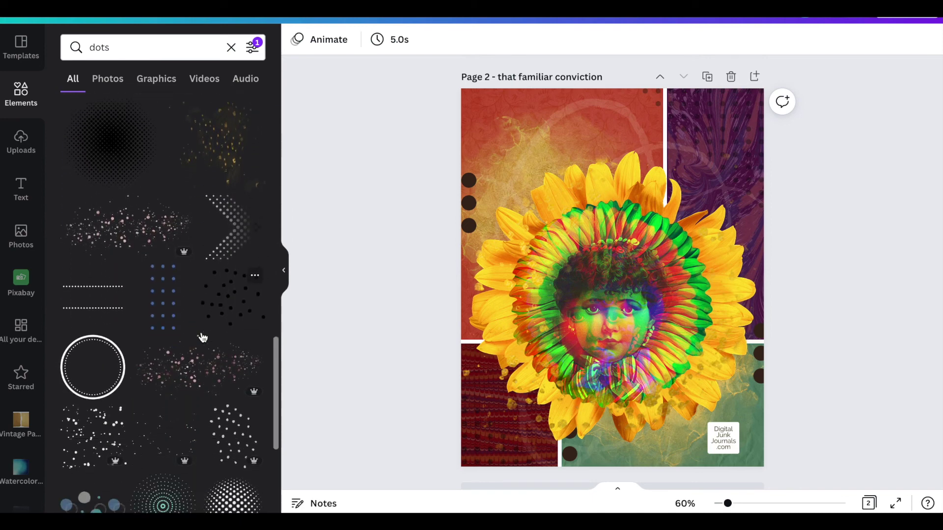
scroll(203, 337, "down", 5)
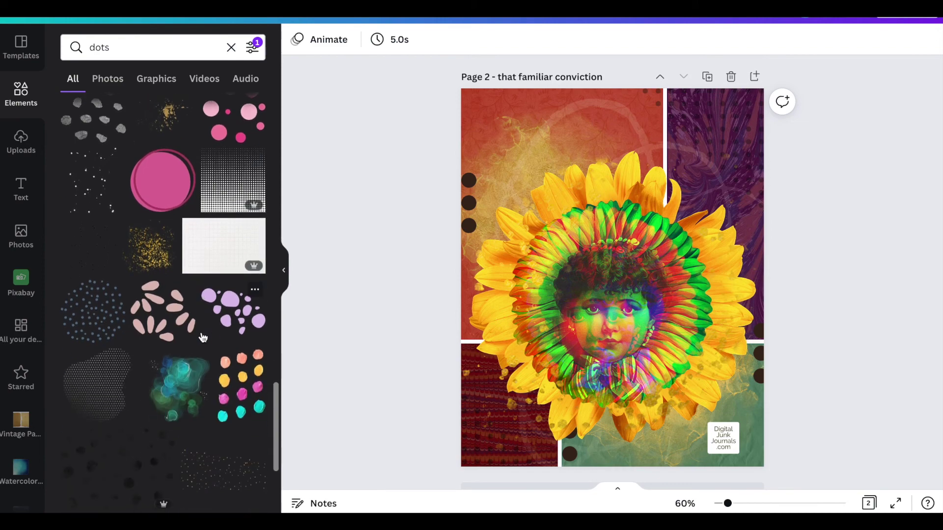
scroll(203, 338, "down", 3)
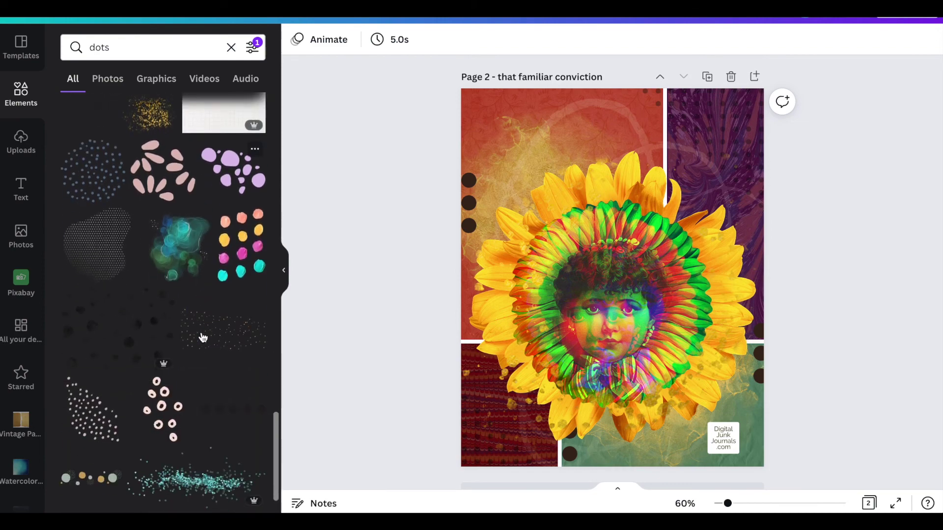
left_click(109, 335)
left_click_drag(625, 315, 600, 207)
- Layer the scattered black dots behind the sunflower and in front of the panels, and enlarge them to about the page's width
left_click(810, 39)
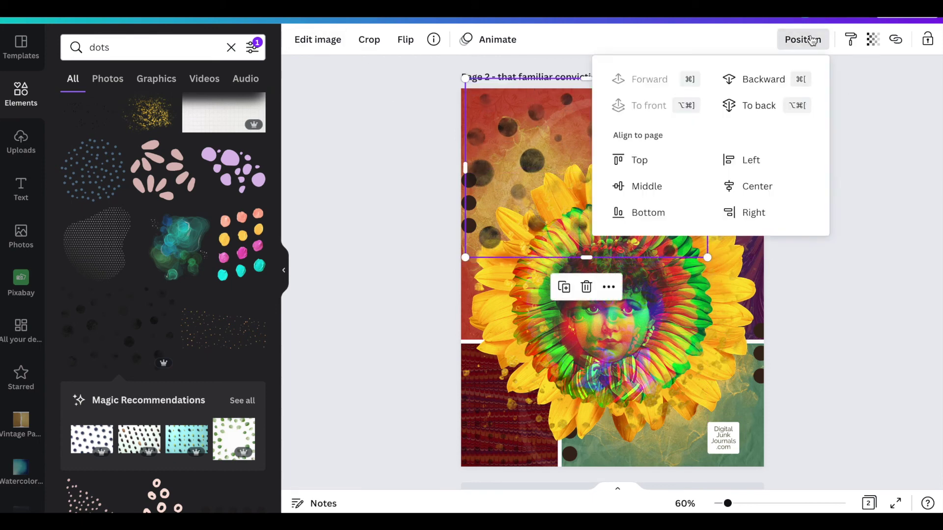
left_click(755, 105)
left_click(674, 83)
left_click(802, 45)
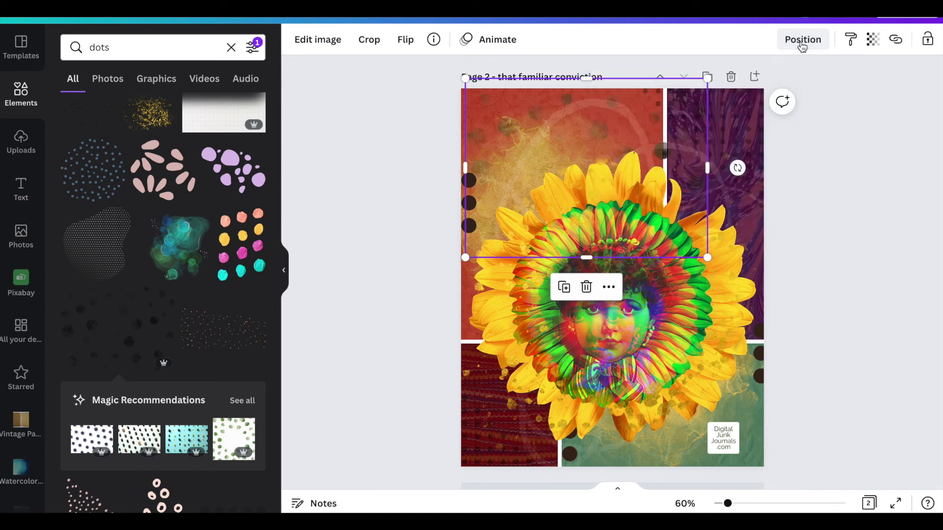
left_click_drag(707, 258, 794, 293)
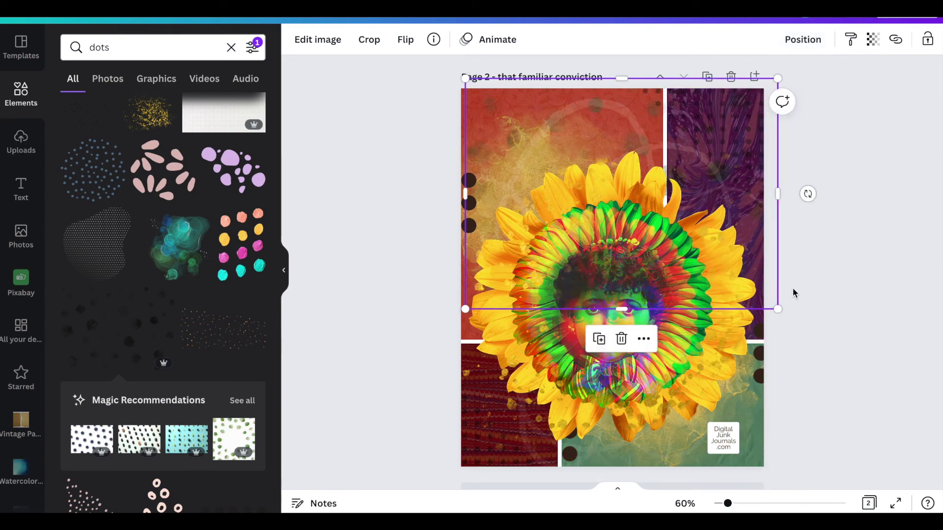
- Place a copy of the scattered black dots over the lower part of the page and layer it behind the sunflower
left_click_drag(684, 195, 675, 457)
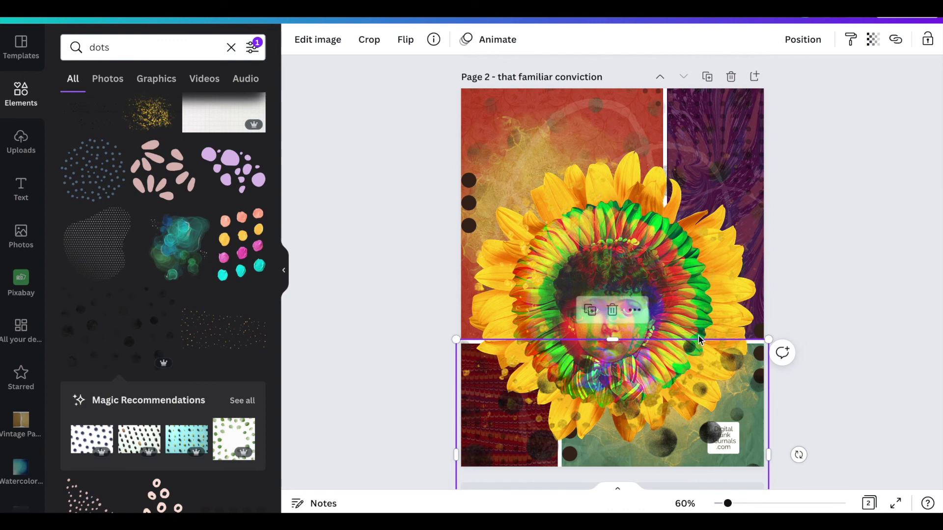
left_click(800, 45)
left_click(737, 105)
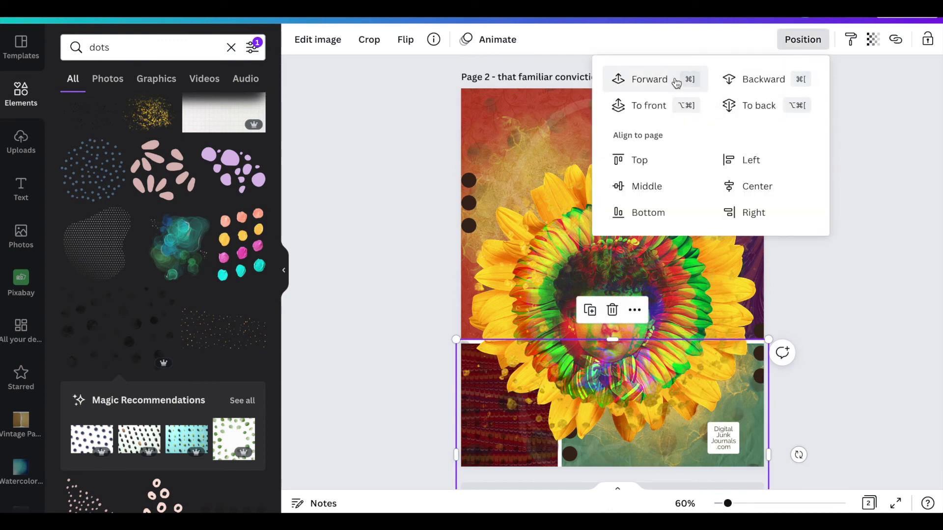
left_click(848, 141)
left_click(849, 140)
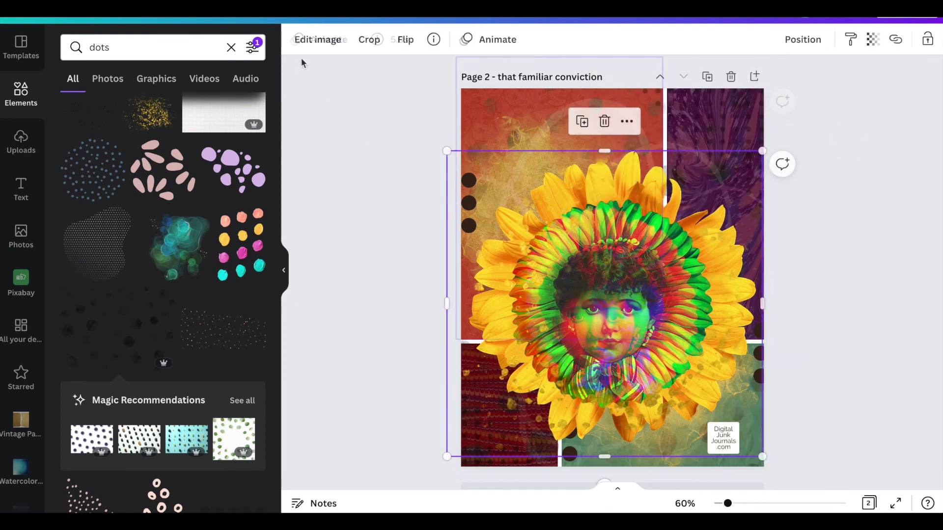
- Apply the Dalliance filter to the color-split face image and raise the filter's intensity
left_click(303, 45)
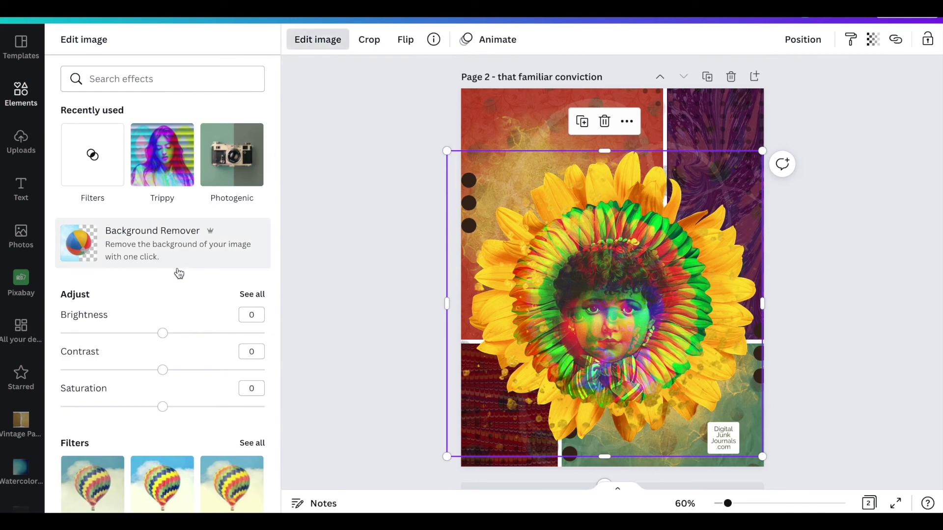
scroll(179, 274, "down", 1)
left_click(92, 125)
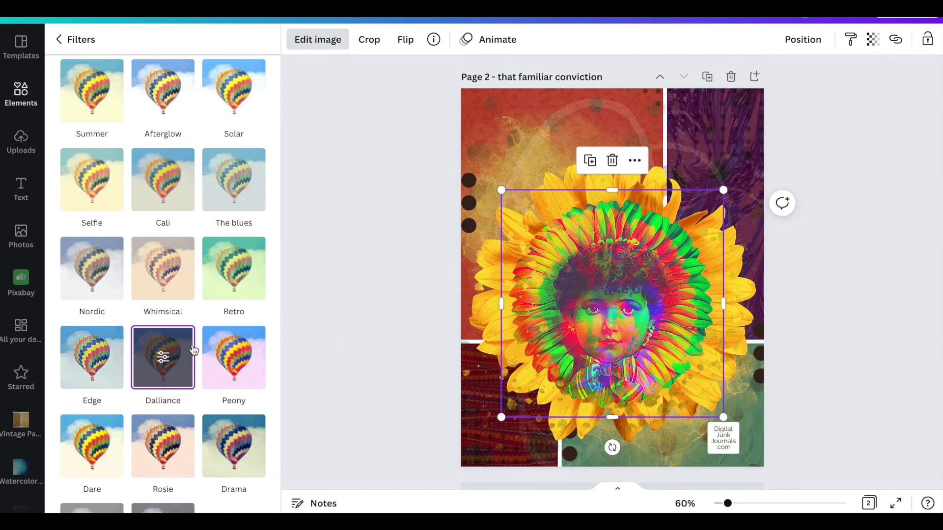
left_click(165, 360)
left_click_drag(163, 93, 206, 103)
left_click(328, 226)
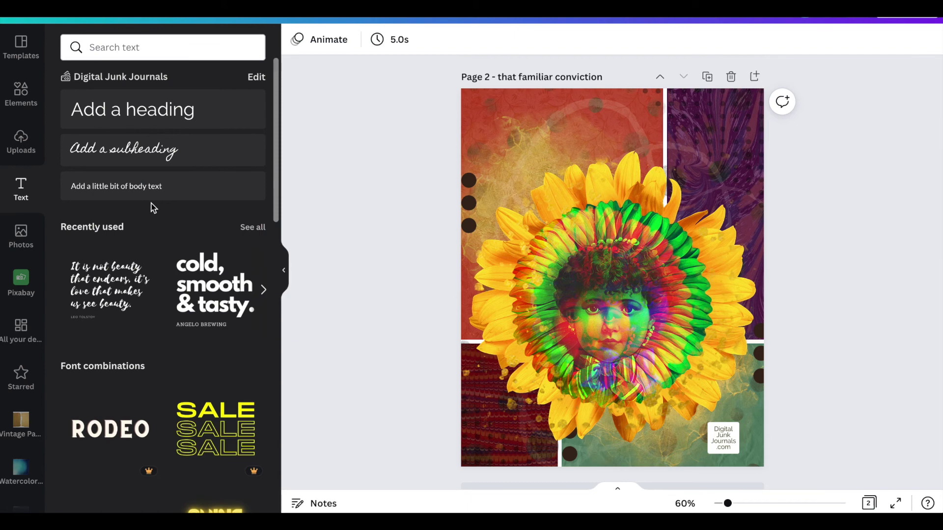
- Add a heading reading "that familiar conviction" to the page
left_click(168, 107)
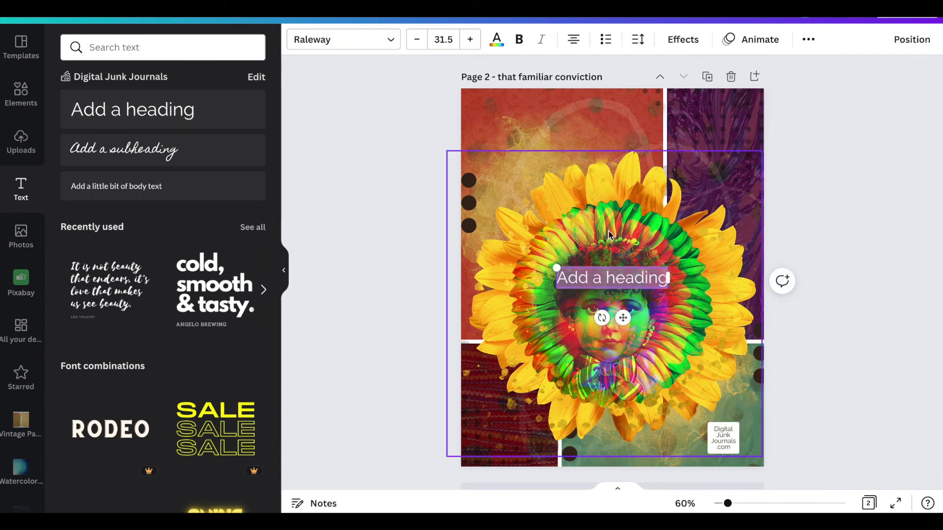
type("that familiar conviction")
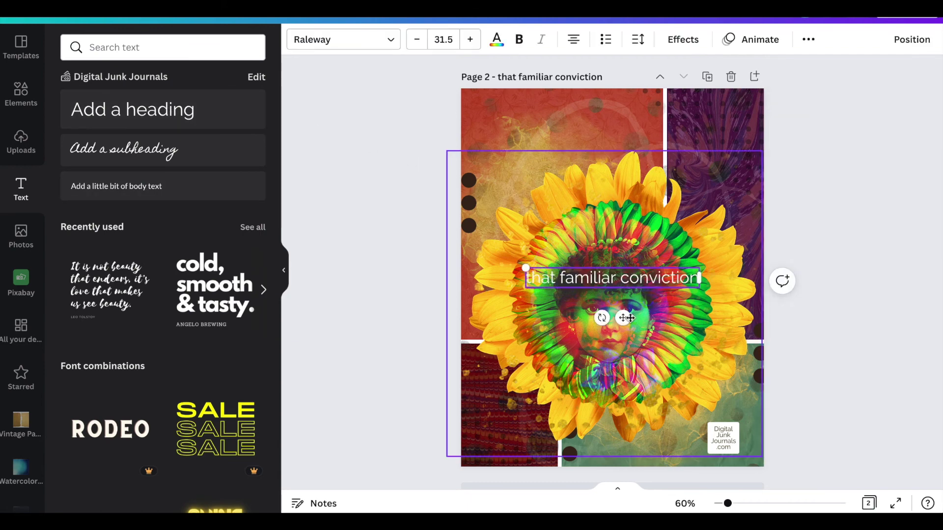
- Move the heading above the sunflower onto the red panel and set its font to Better Together Spaced, using a font search for "typewriter"
left_click_drag(624, 319, 628, 164)
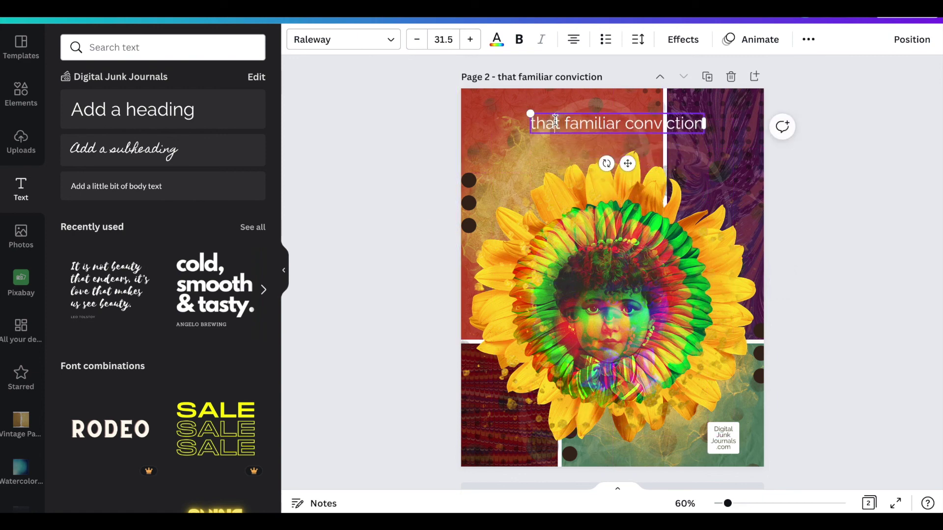
double_click(555, 121)
left_click(385, 39)
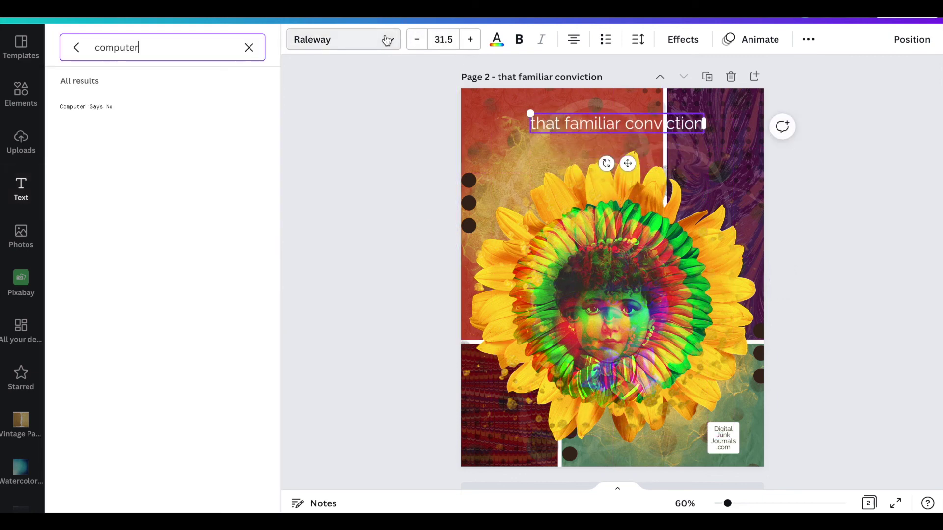
left_click(77, 49)
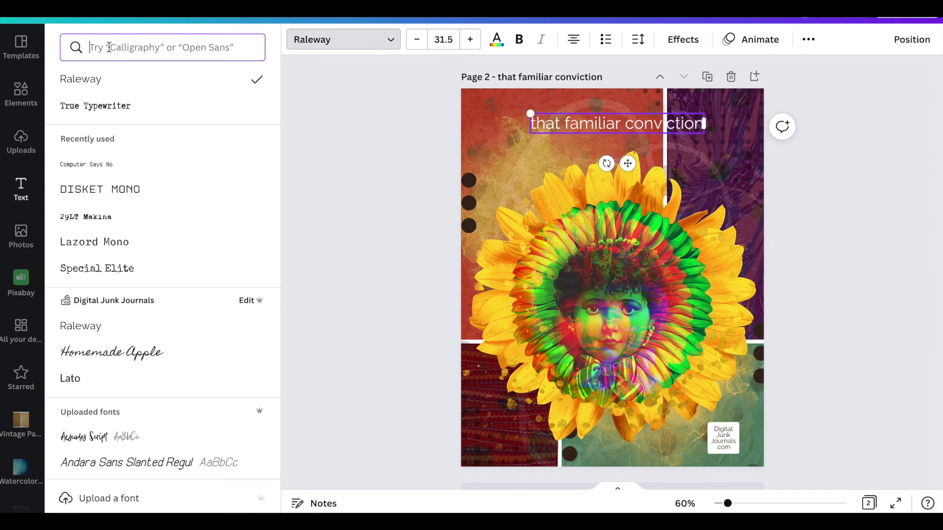
left_click(115, 47)
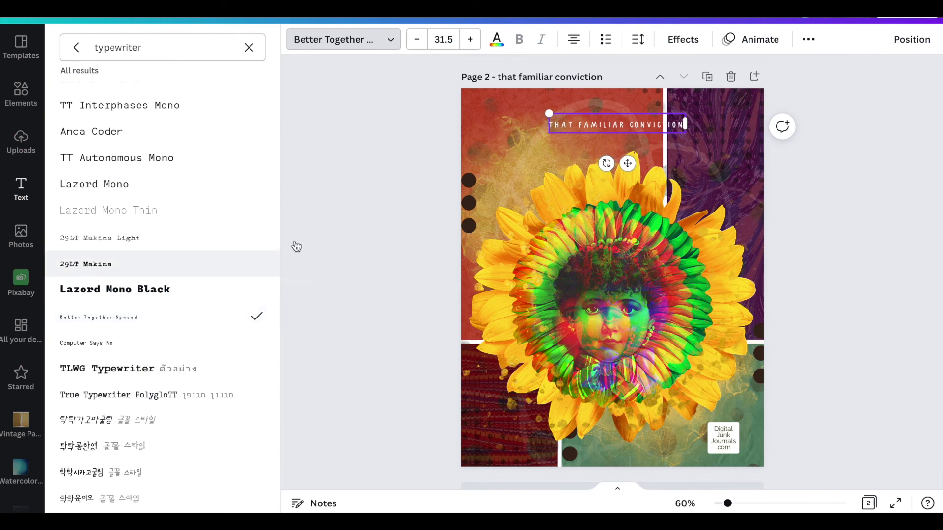
key("Escape")
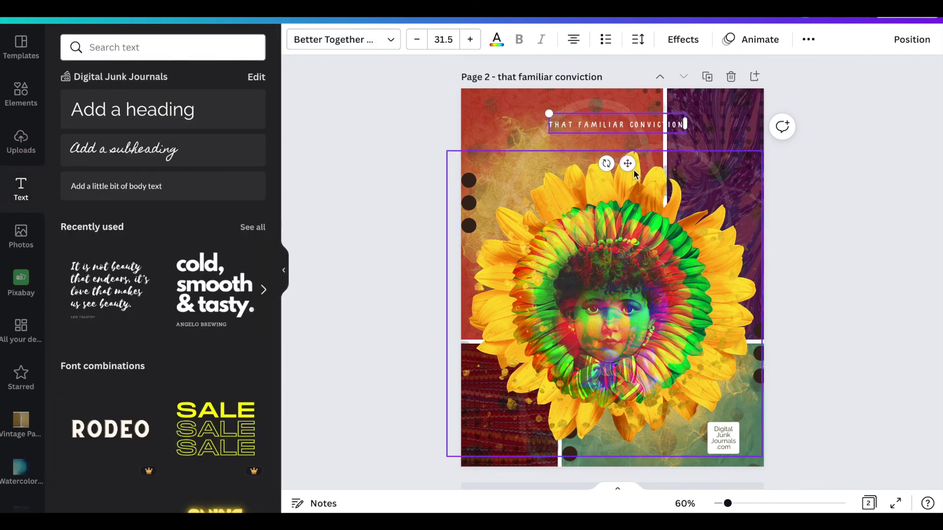
left_click_drag(629, 164, 580, 162)
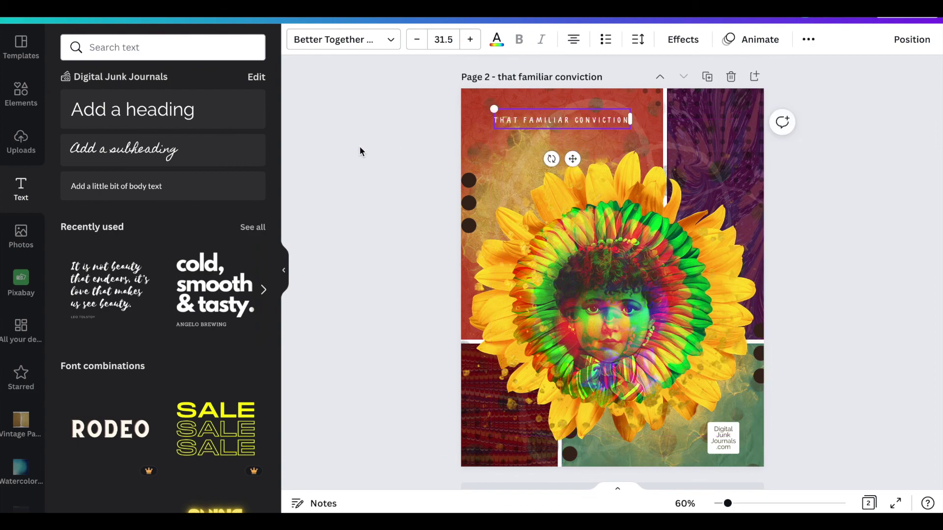